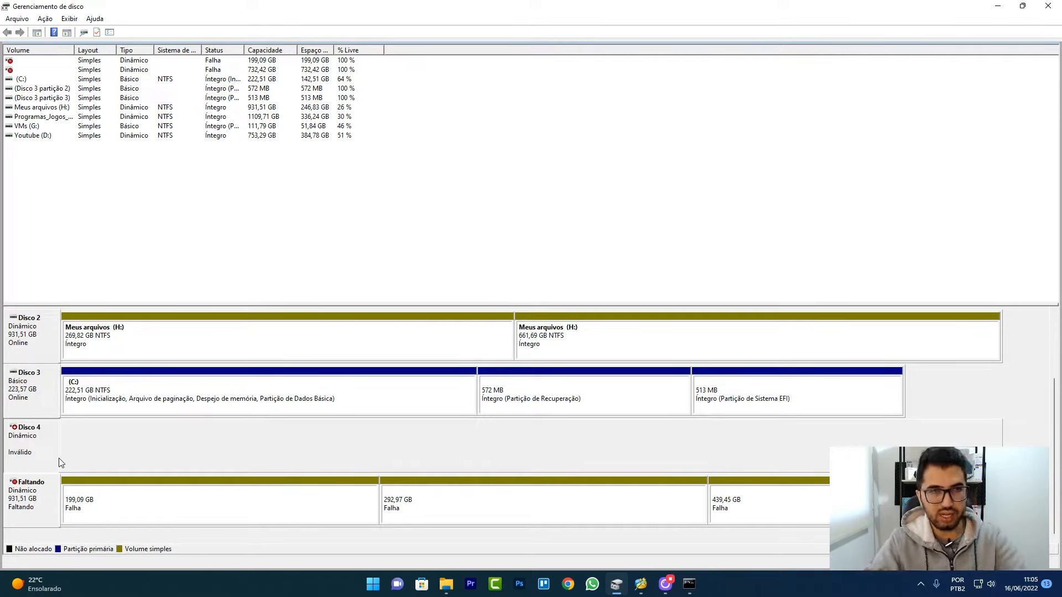
Step: Search Windows for "criar", open the hard disk partition creation and formatting tool, and close the duplicate window
{"action": "key", "text": "super"}
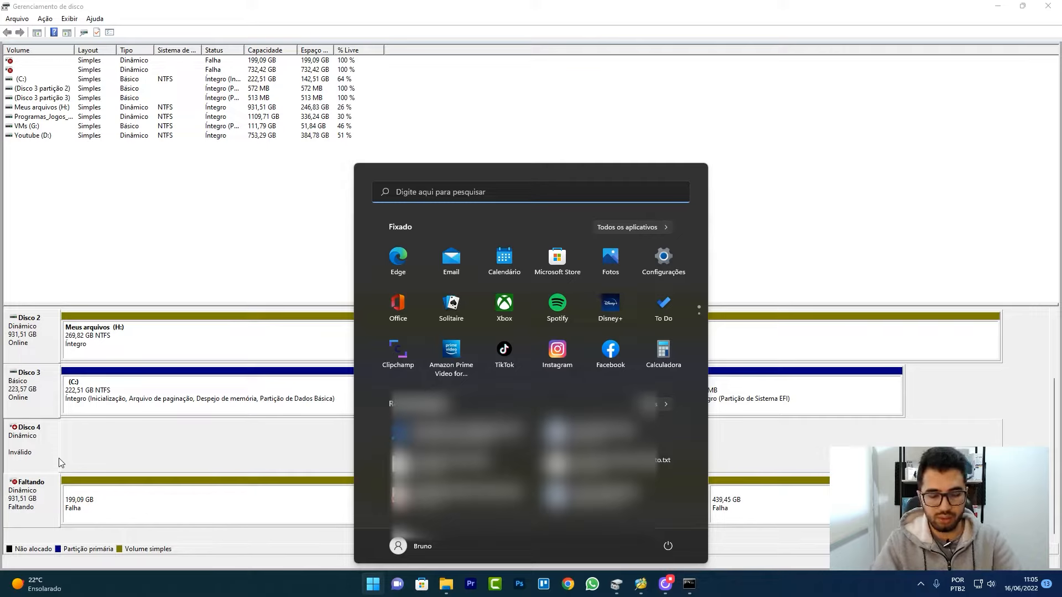
{"action": "type", "text": "criar"}
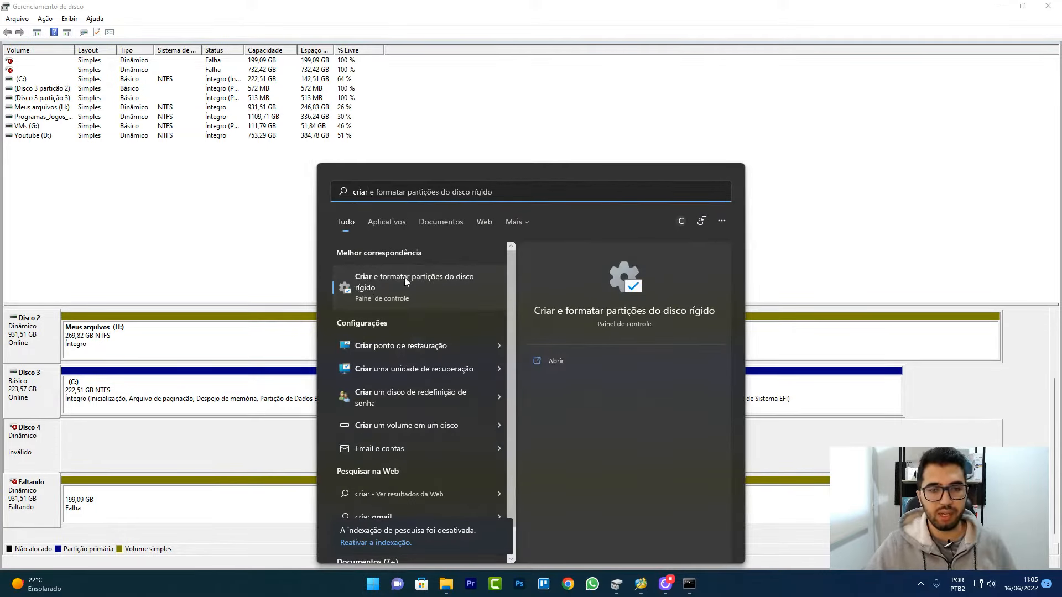
{"action": "left_click", "coordinate": [432, 283]}
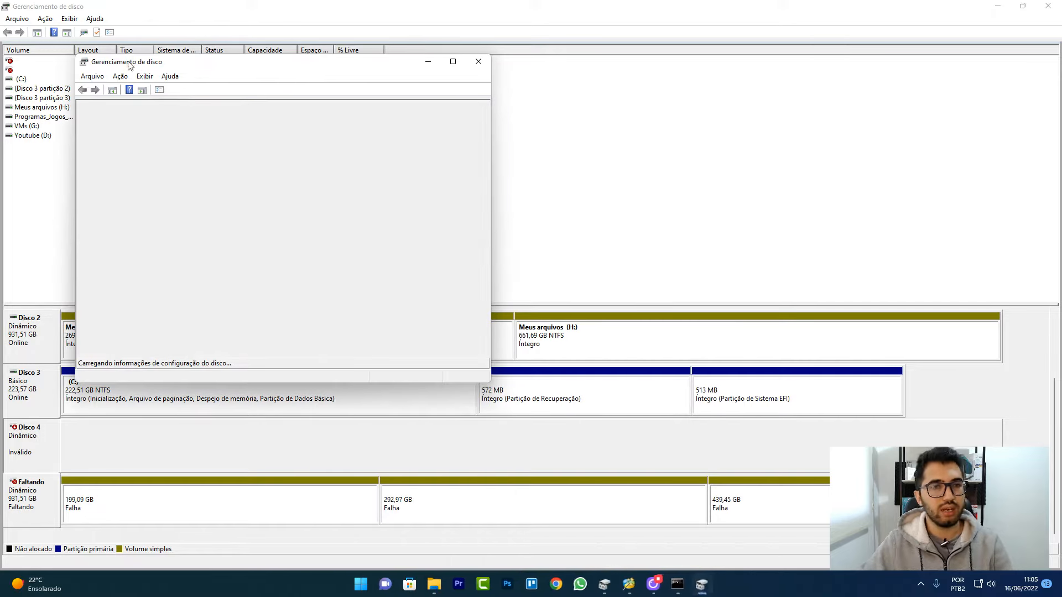
{"action": "left_click", "coordinate": [479, 61]}
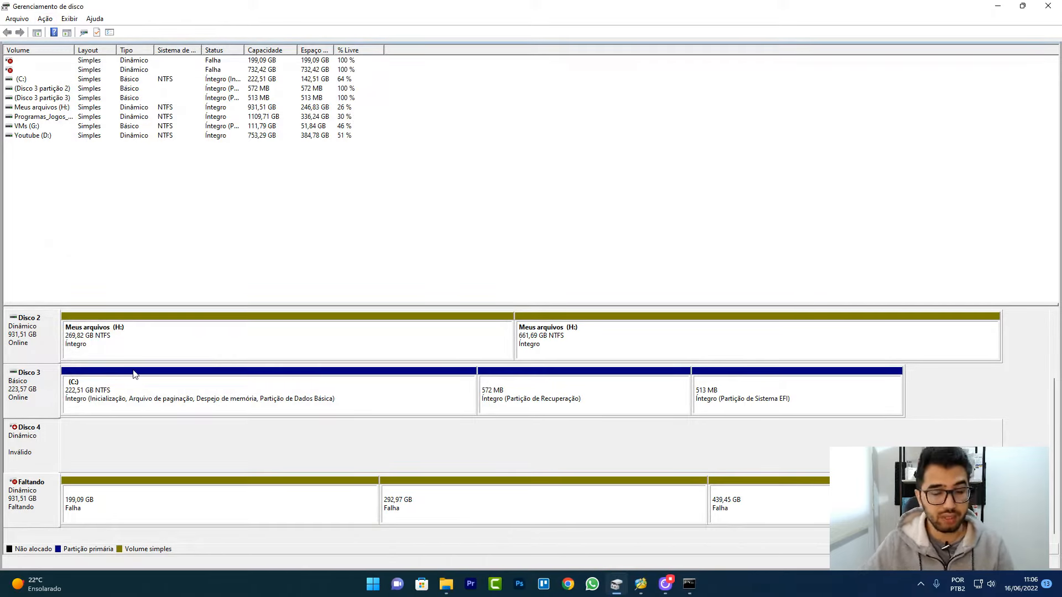
Step: Start converting Disco 4 to a basic disk and decline the data-loss confirmation
{"action": "right_click", "coordinate": [39, 445]}
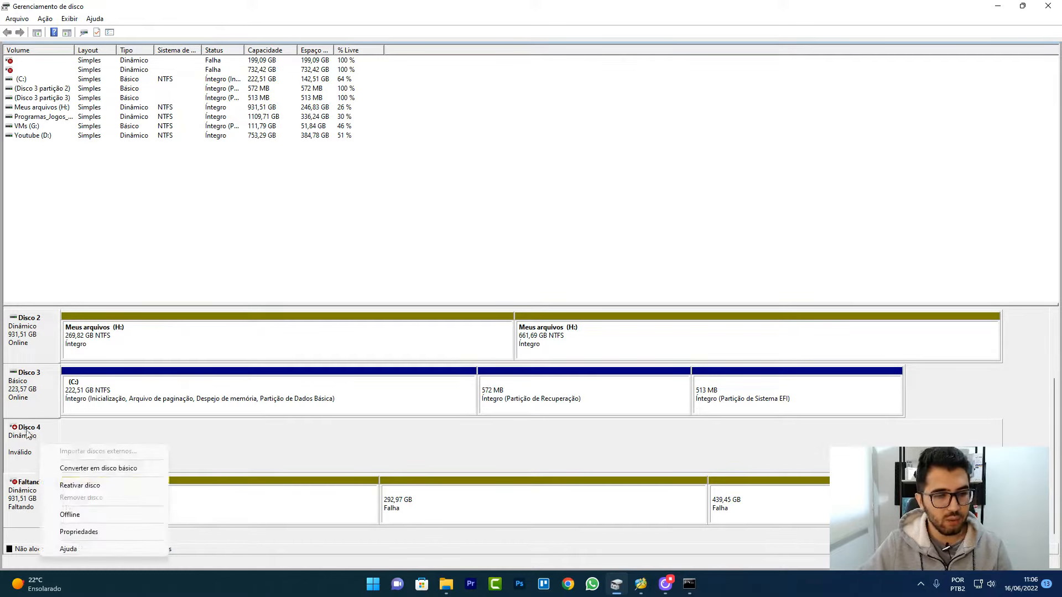
{"action": "left_click", "coordinate": [95, 469]}
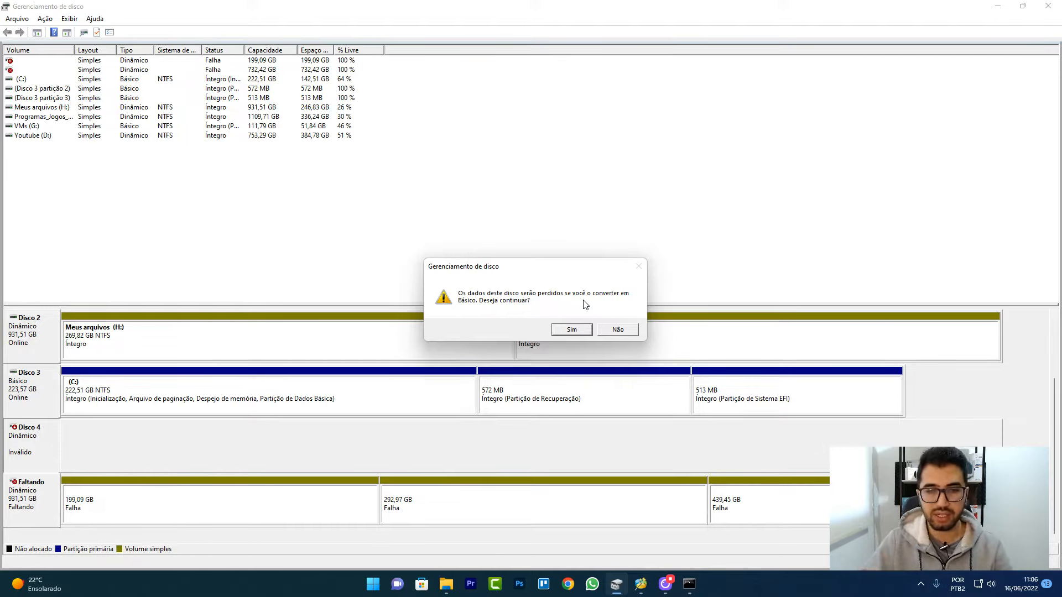
{"action": "left_click", "coordinate": [619, 328]}
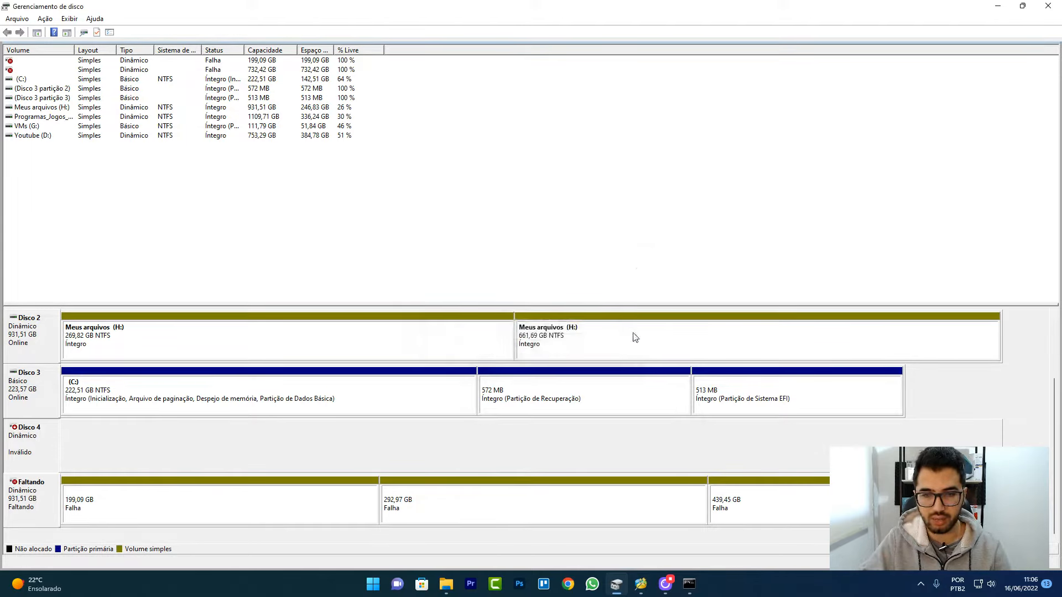
Step: Switch to MiniTool Partition Wizard, dismiss its message pop-up and examine the dynamic disk's 732.42 GB Novo volume
{"action": "left_click", "coordinate": [640, 584]}
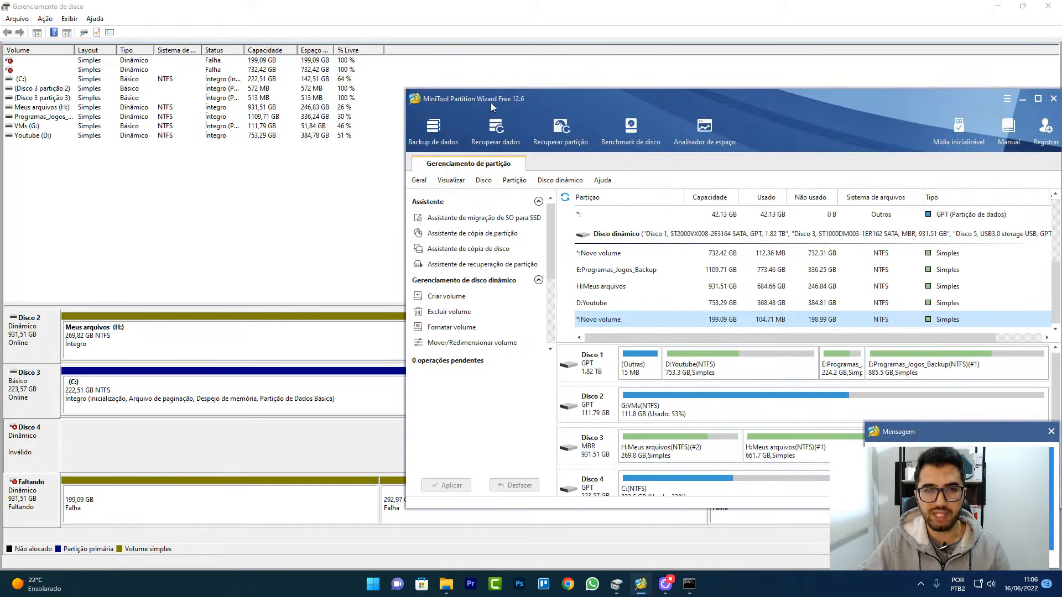
{"action": "left_click_drag", "start_coordinate": [587, 105], "coordinate": [446, 88]}
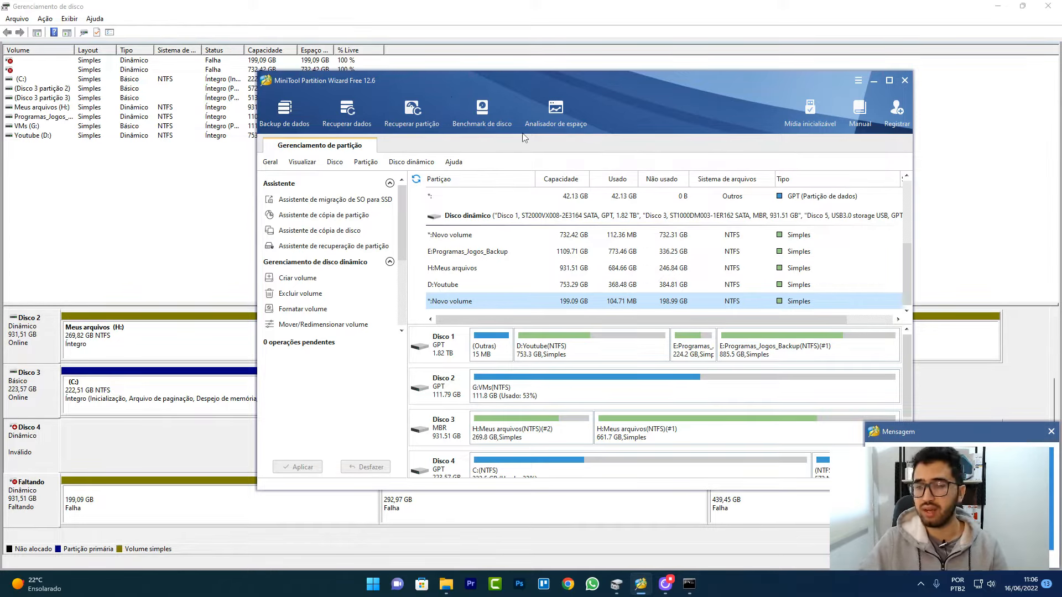
{"action": "left_click", "coordinate": [1049, 432]}
{"action": "mouse_move", "coordinate": [904, 266]}
{"action": "left_mouse_down"}
{"action": "mouse_move", "coordinate": [901, 249]}
{"action": "mouse_move", "coordinate": [902, 276]}
{"action": "left_mouse_up"}
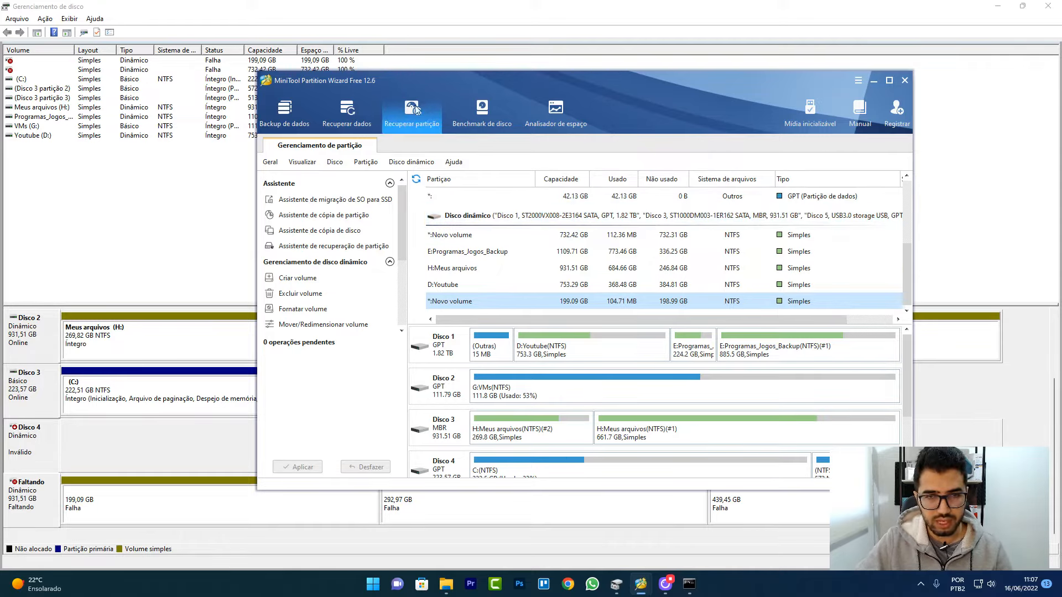
{"action": "left_click", "coordinate": [467, 238]}
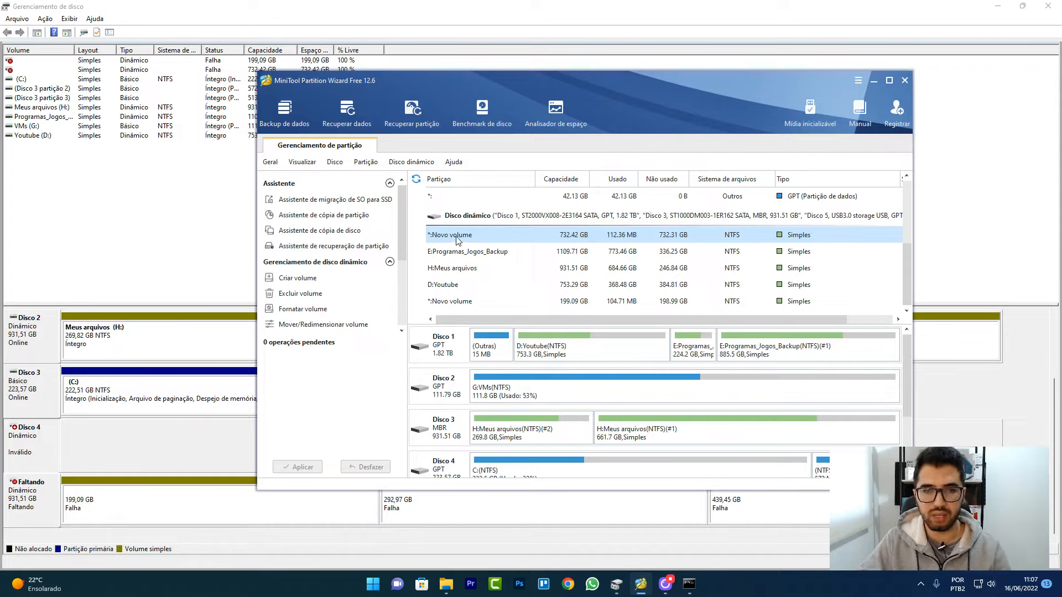
{"action": "left_click", "coordinate": [465, 219]}
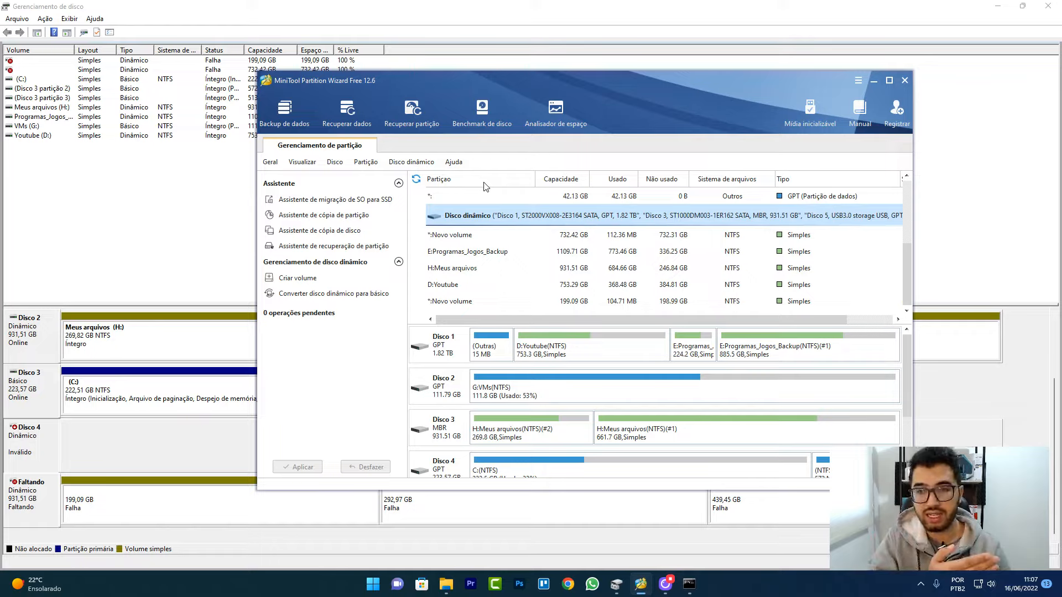
{"action": "left_click", "coordinate": [472, 236]}
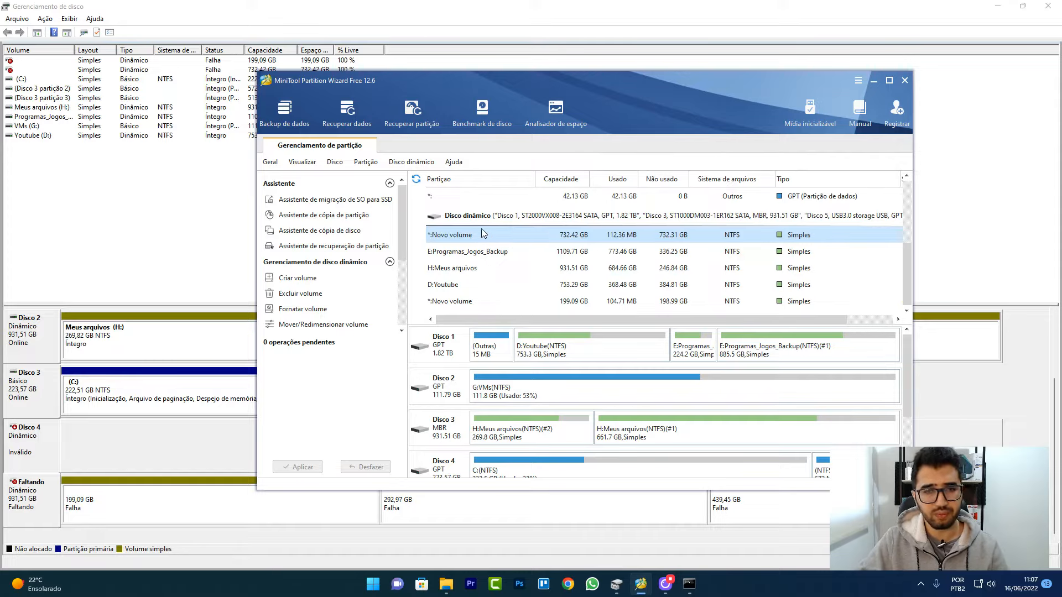
Step: Scan the 732.42 GB Novo volume for recoverable data, select the found NTFS partition, and leave the recovery scan
{"action": "right_click", "coordinate": [453, 239]}
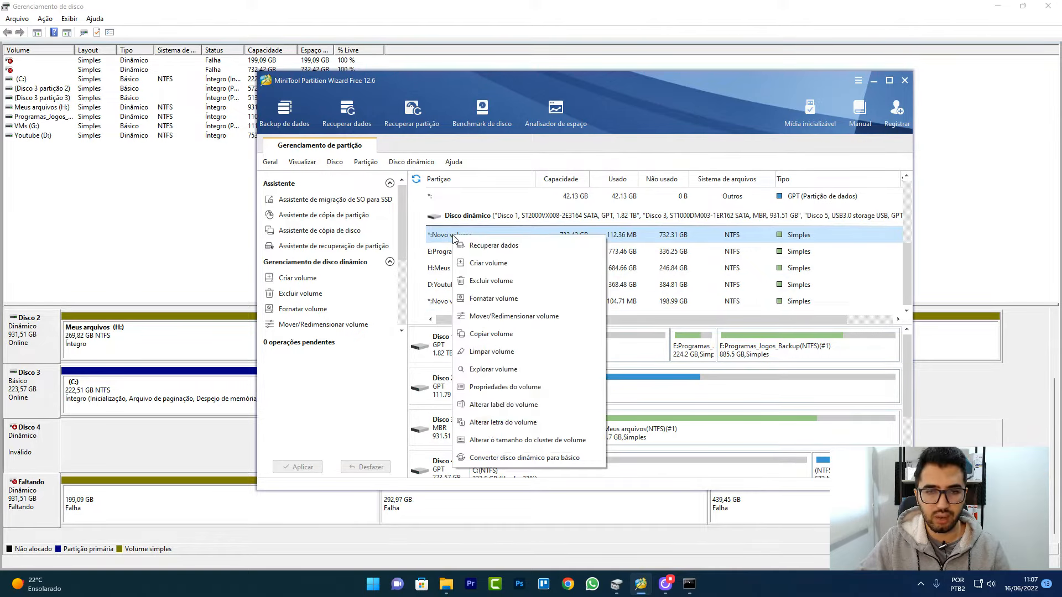
{"action": "left_click", "coordinate": [489, 246]}
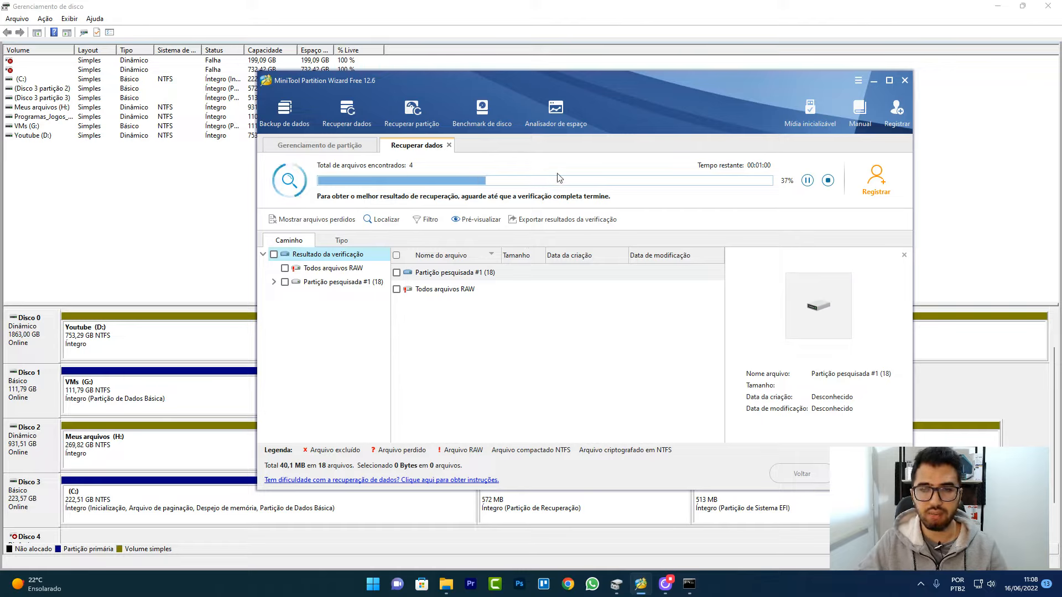
{"action": "left_click", "coordinate": [273, 282]}
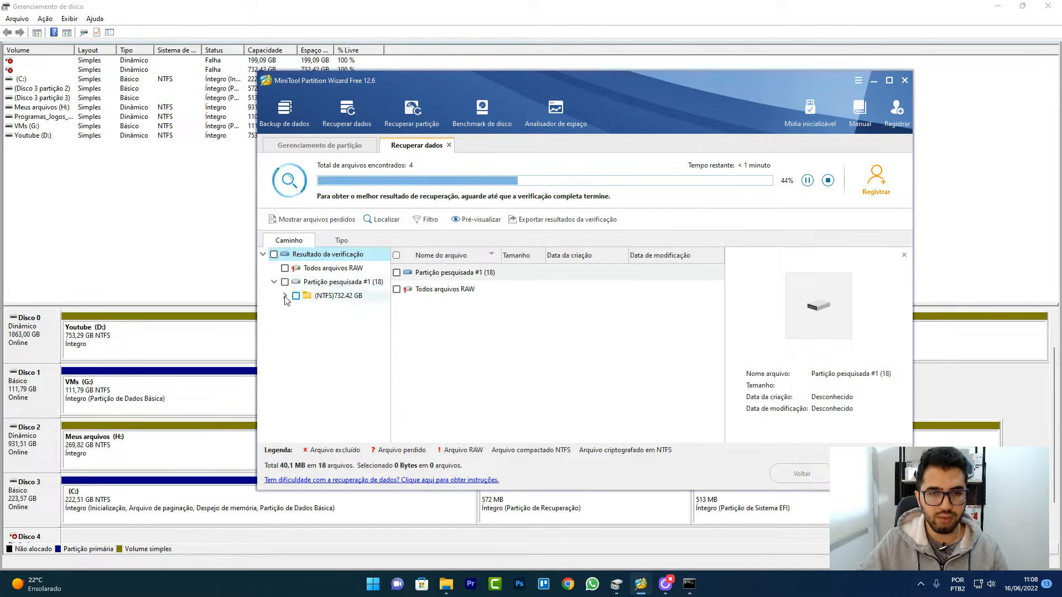
{"action": "left_click", "coordinate": [296, 295]}
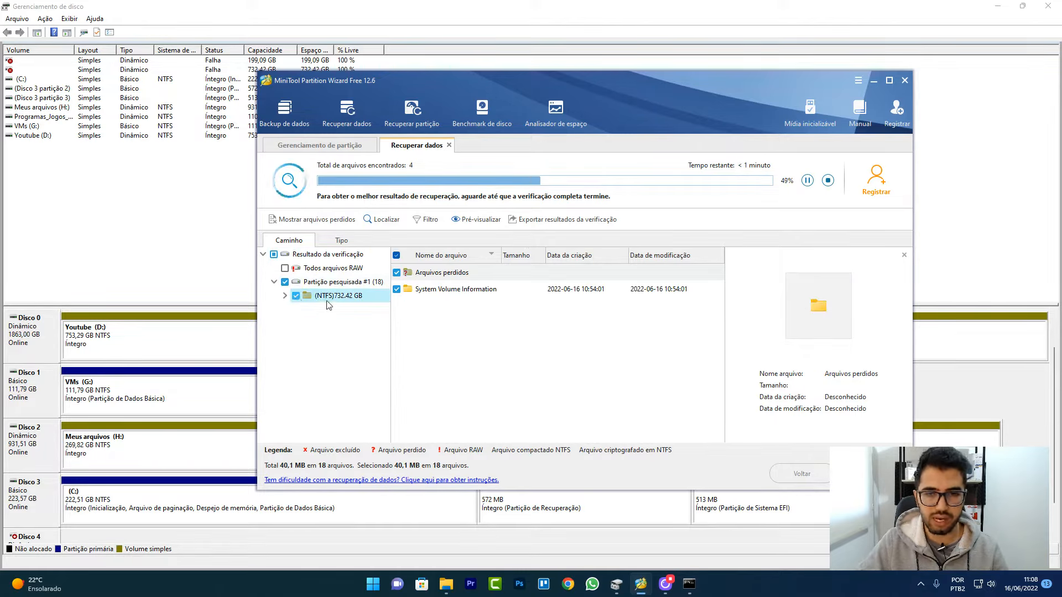
{"action": "left_click", "coordinate": [449, 145]}
{"action": "left_click", "coordinate": [560, 306]}
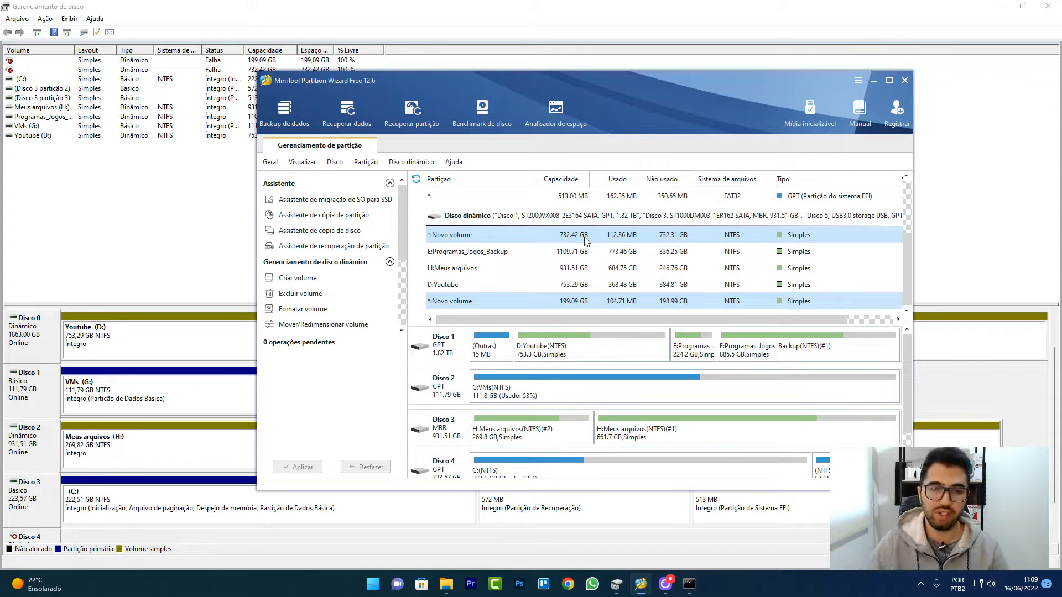
Step: Return to Disk Management and convert the invalid Disco 4 to a basic disk, accepting the data loss
{"action": "left_click", "coordinate": [143, 172]}
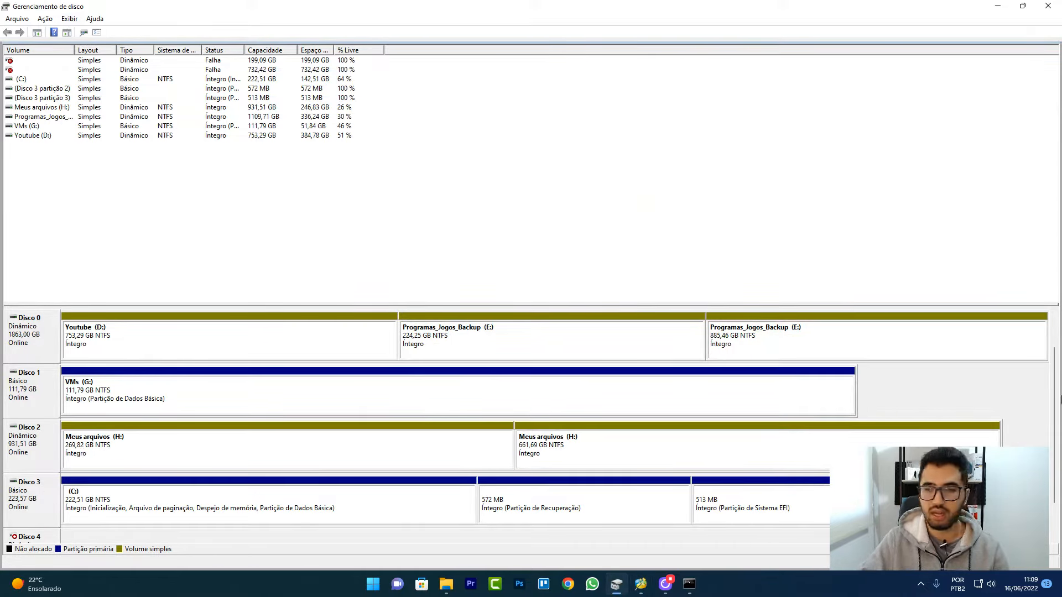
{"action": "scroll", "coordinate": [36, 449], "scroll_direction": "down", "scroll_amount": 2}
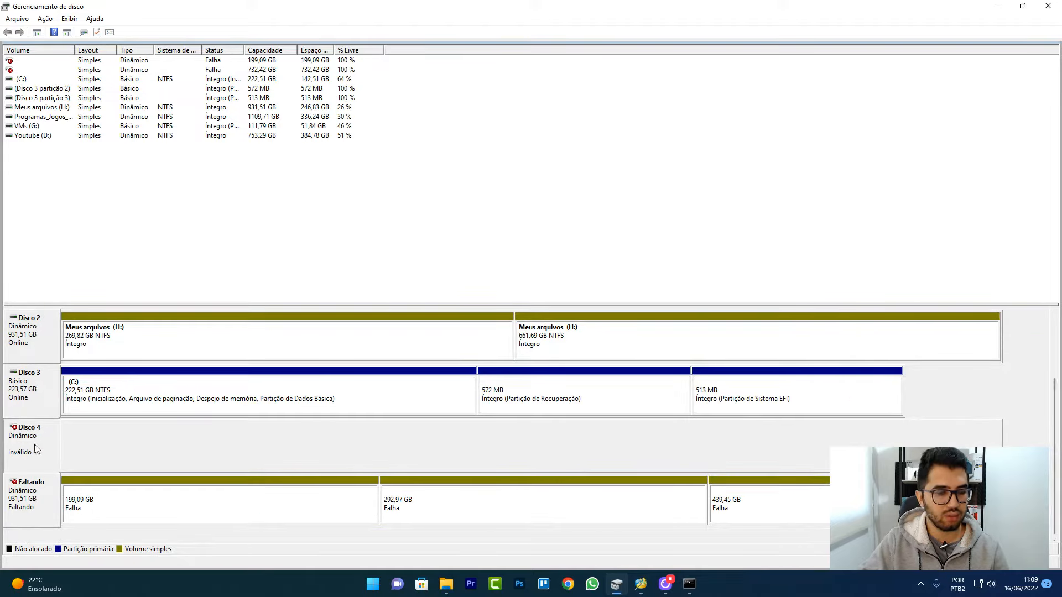
{"action": "right_click", "coordinate": [45, 435]}
{"action": "left_click", "coordinate": [77, 459]}
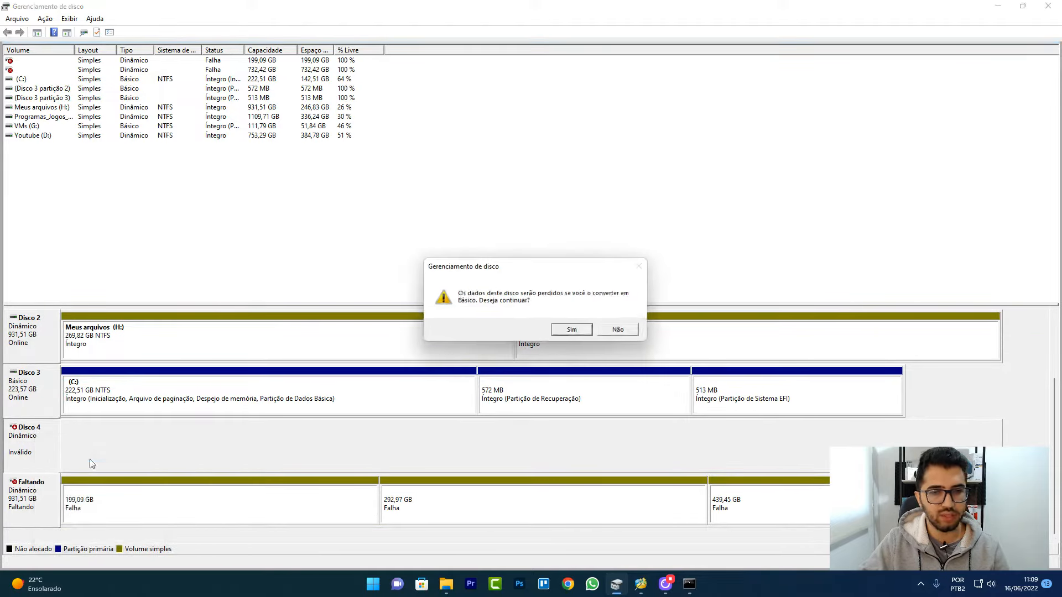
{"action": "left_click_drag", "start_coordinate": [491, 268], "coordinate": [504, 269]}
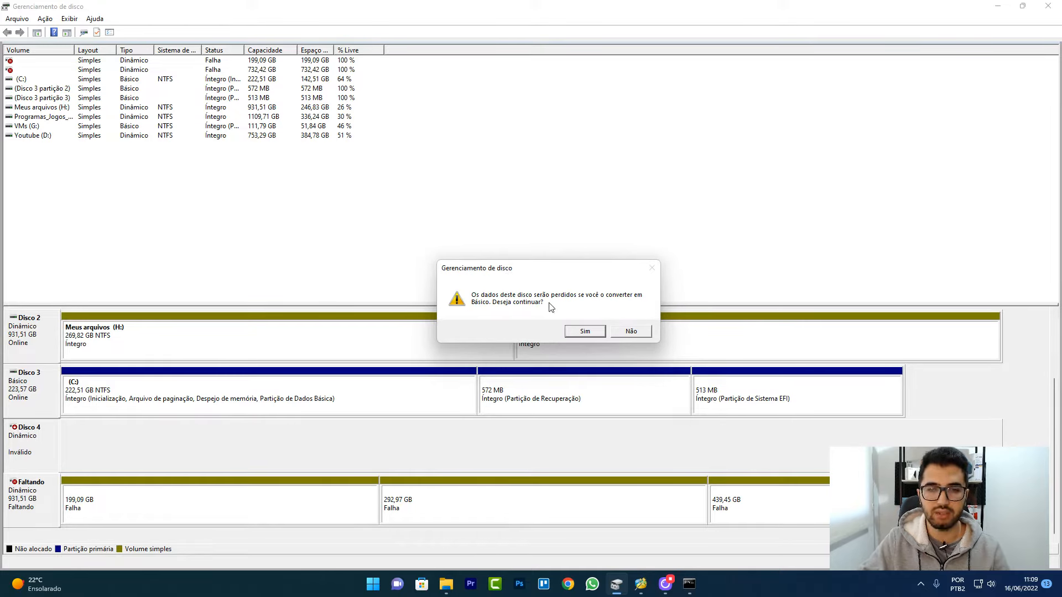
{"action": "left_click", "coordinate": [587, 332]}
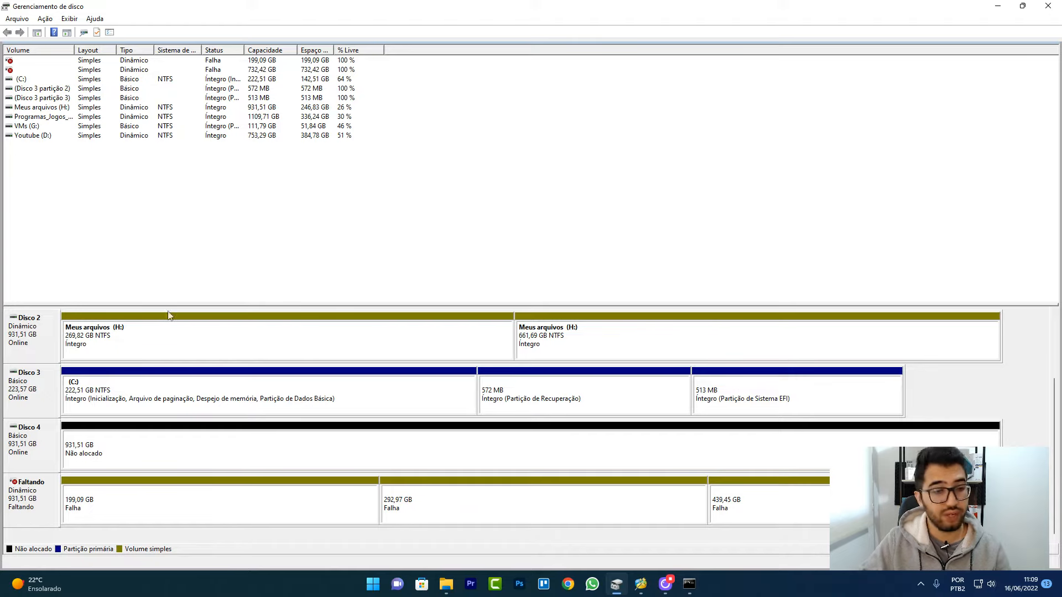
Step: Create a simple volume in Disco 4's unallocated space with the default settings: NTFS, label "Novo volume", quick format
{"action": "left_click", "coordinate": [105, 437]}
{"action": "right_click", "coordinate": [101, 446]}
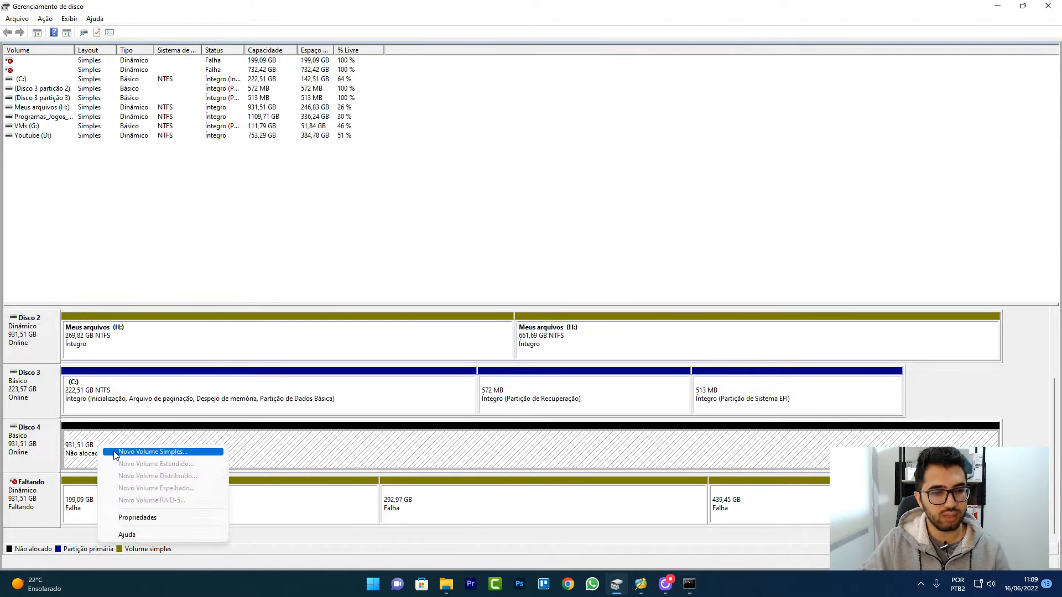
{"action": "left_click", "coordinate": [133, 452]}
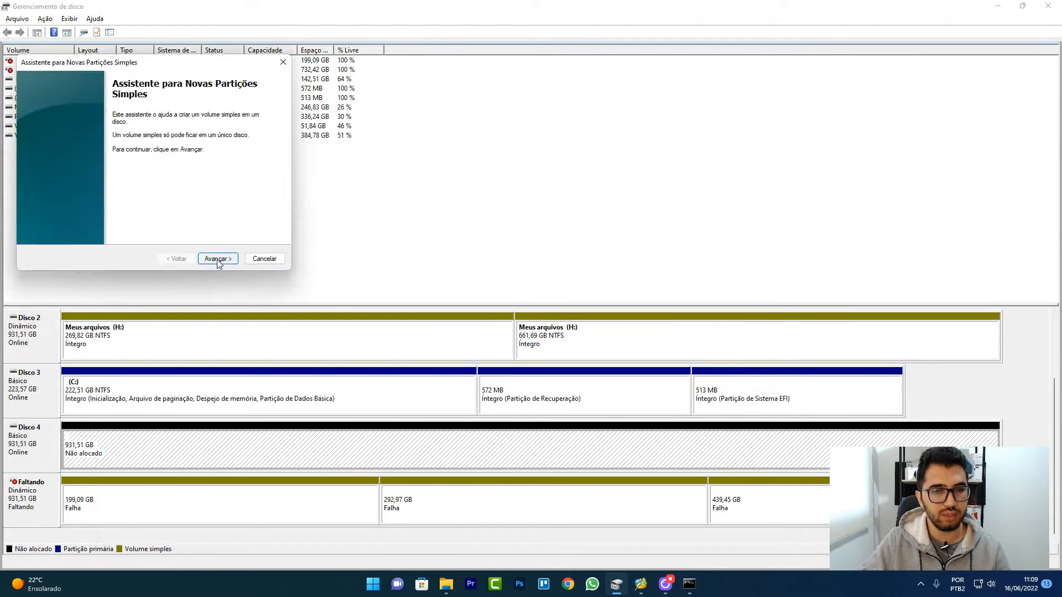
{"action": "left_click", "coordinate": [218, 261]}
{"action": "left_click", "coordinate": [218, 261]}
{"action": "left_click", "coordinate": [218, 260]}
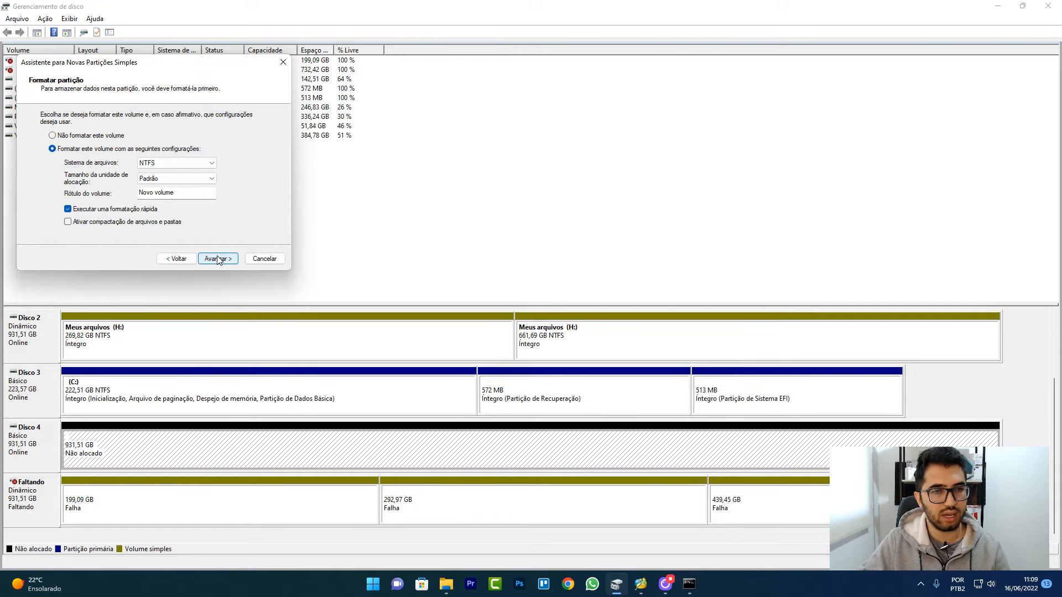
{"action": "left_click", "coordinate": [218, 260]}
{"action": "left_click", "coordinate": [216, 258]}
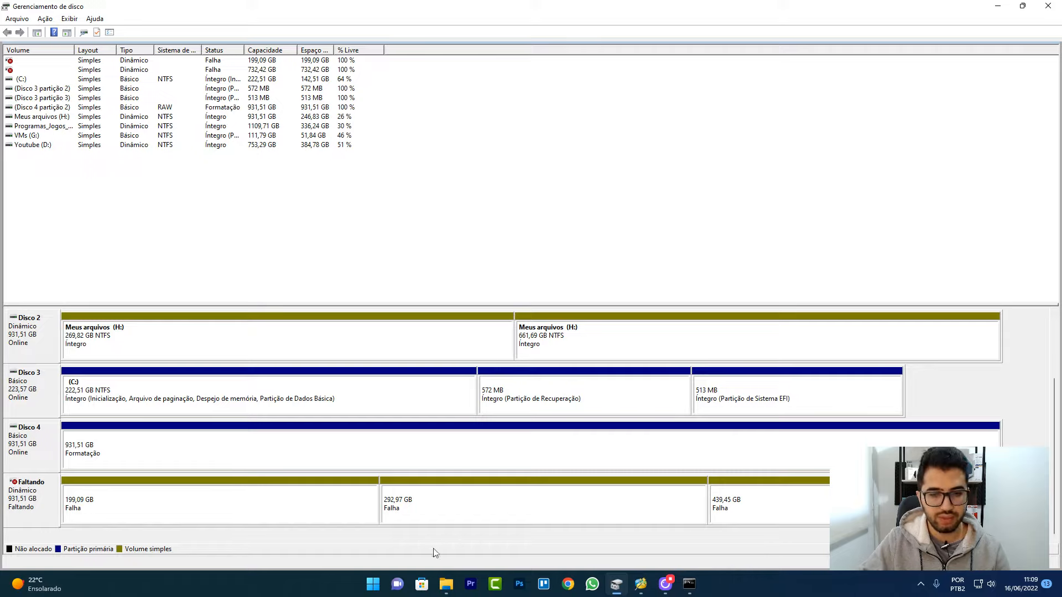
Step: Check the drives under Este Computador in File Explorer, then return to Disk Management and dismiss the formatting message
{"action": "left_click", "coordinate": [446, 584]}
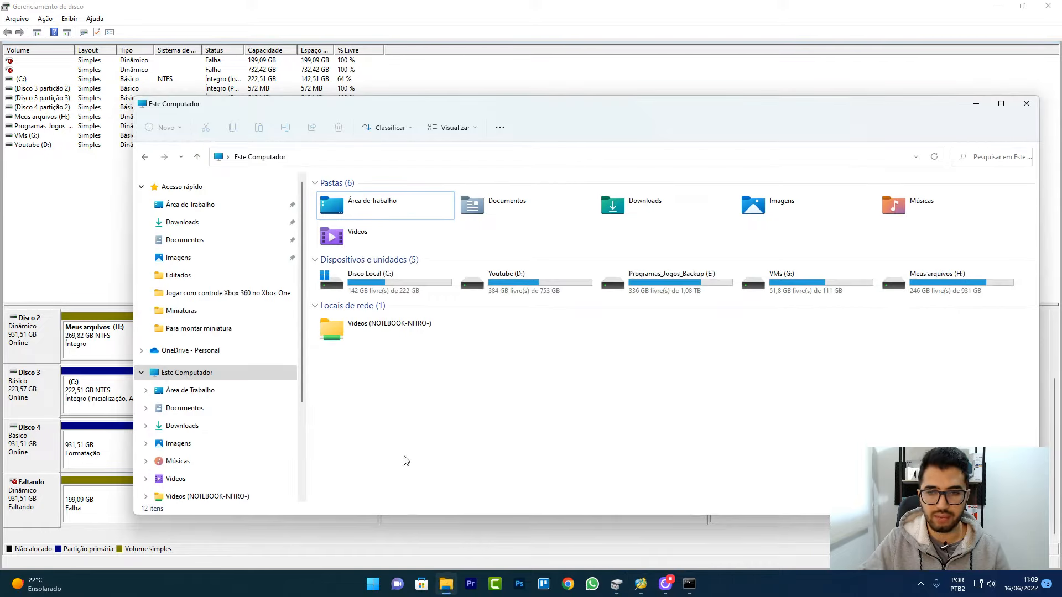
{"action": "left_click", "coordinate": [103, 454]}
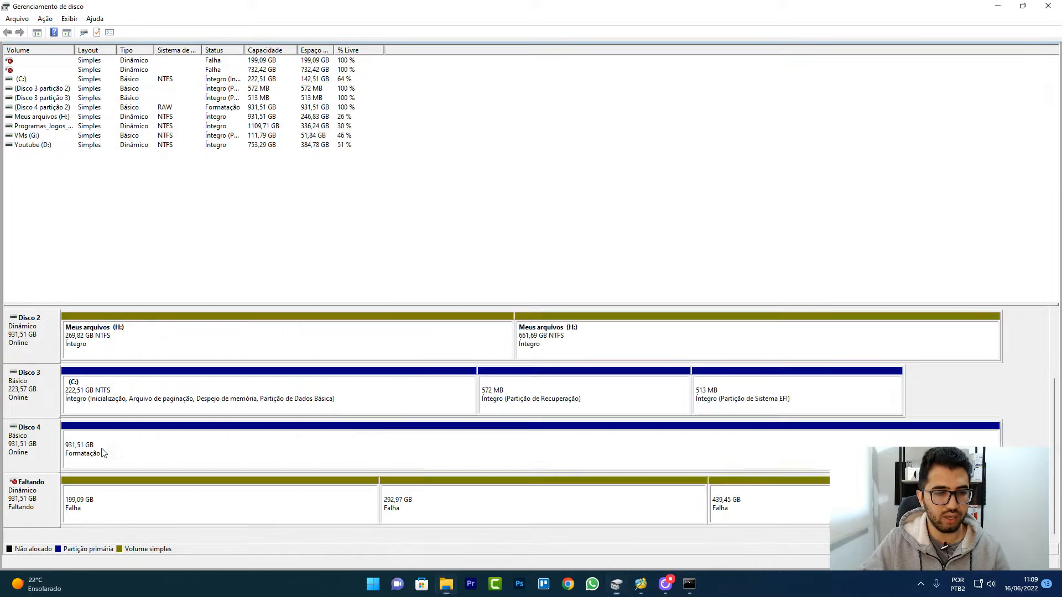
{"action": "left_click", "coordinate": [103, 454]}
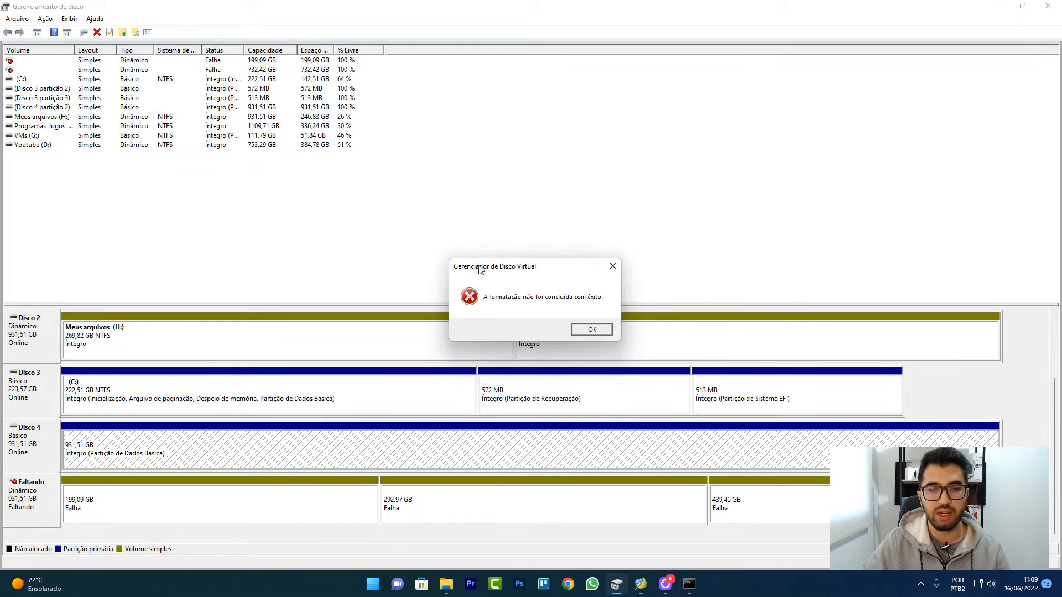
{"action": "left_click_drag", "start_coordinate": [476, 265], "coordinate": [462, 253]}
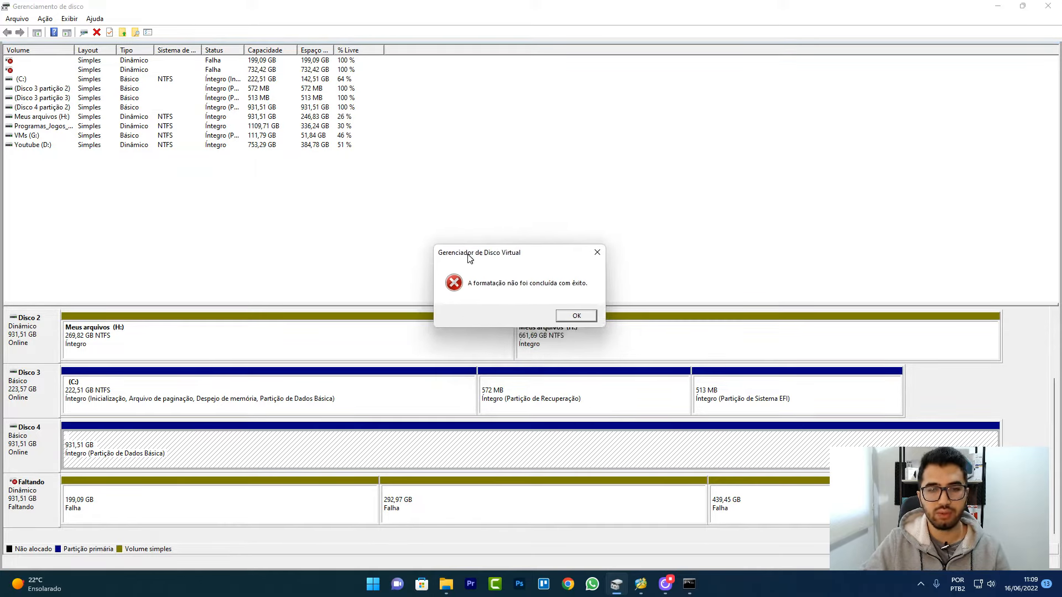
{"action": "left_click", "coordinate": [578, 318]}
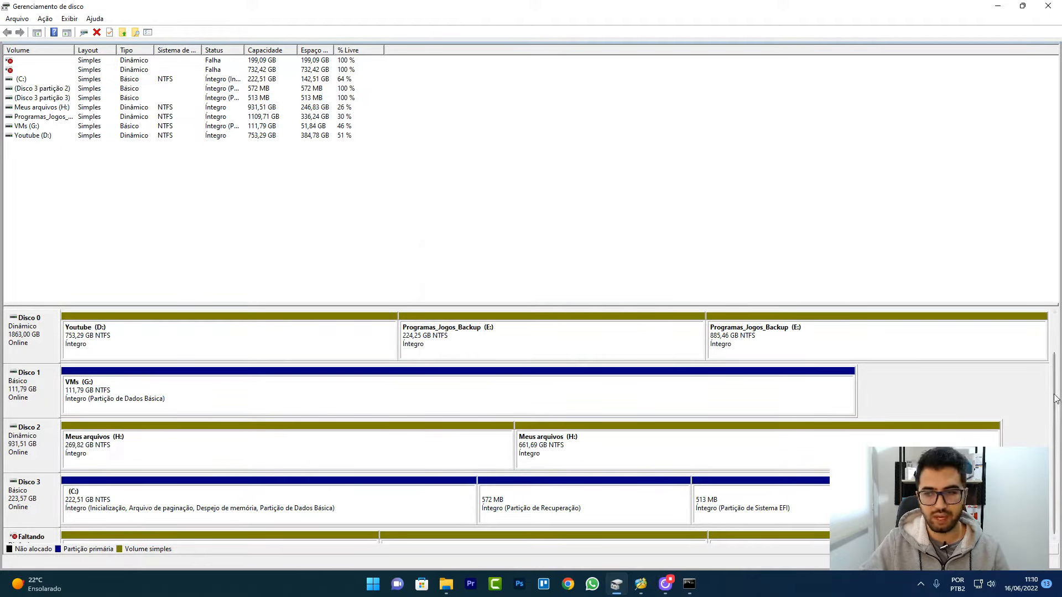
Step: Delete the failed 732.42 GB volume of the missing dynamic disk, accepting the data loss
{"action": "left_click_drag", "start_coordinate": [1056, 398], "coordinate": [1056, 422]}
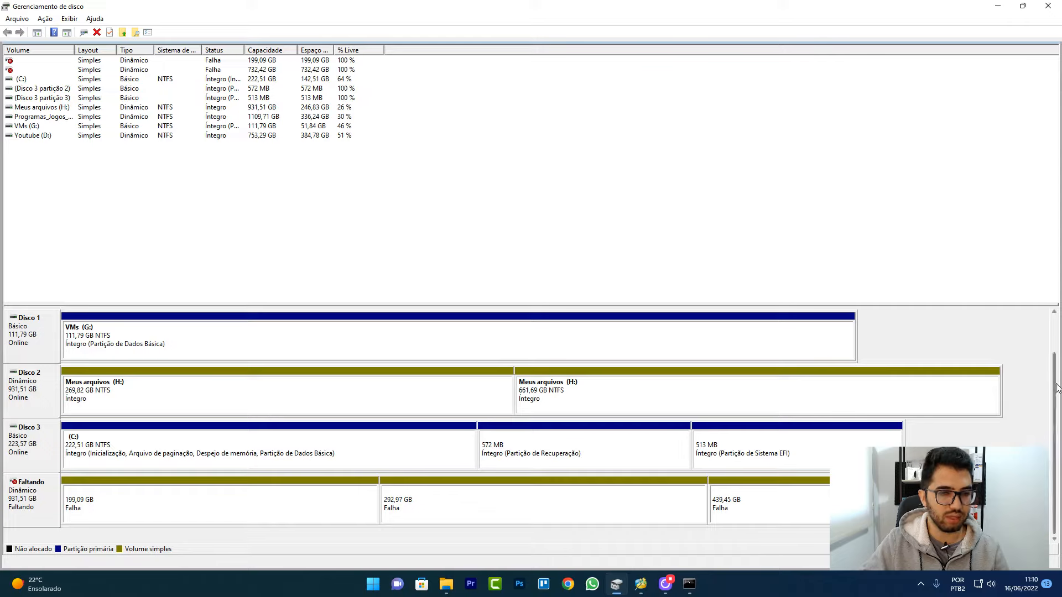
{"action": "mouse_move", "coordinate": [1056, 408]}
{"action": "left_mouse_down"}
{"action": "mouse_move", "coordinate": [1057, 352]}
{"action": "mouse_move", "coordinate": [1057, 412]}
{"action": "left_mouse_up"}
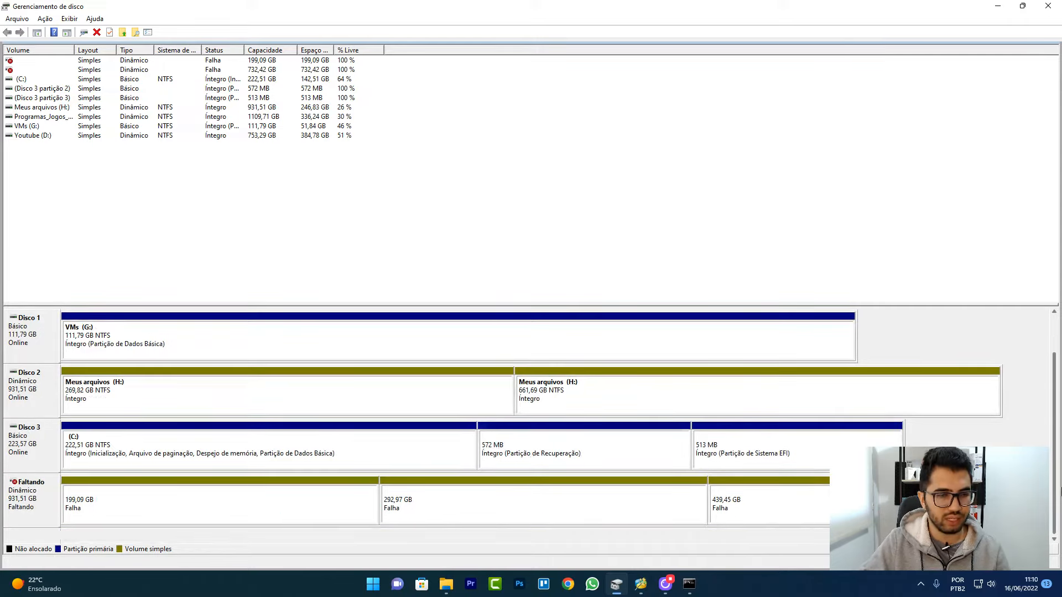
{"action": "left_click", "coordinate": [31, 497]}
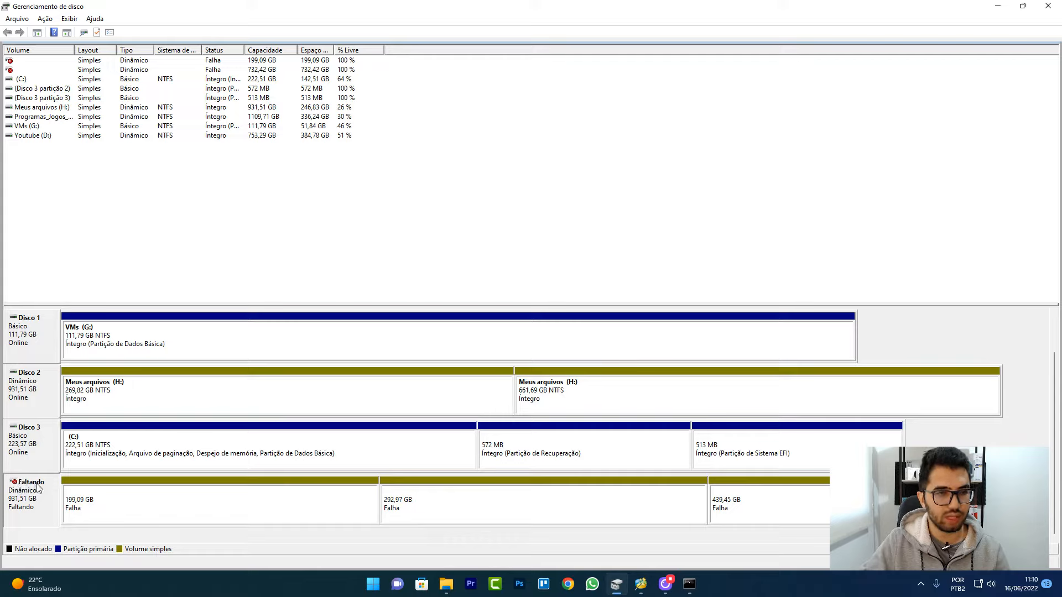
{"action": "left_click", "coordinate": [11, 71]}
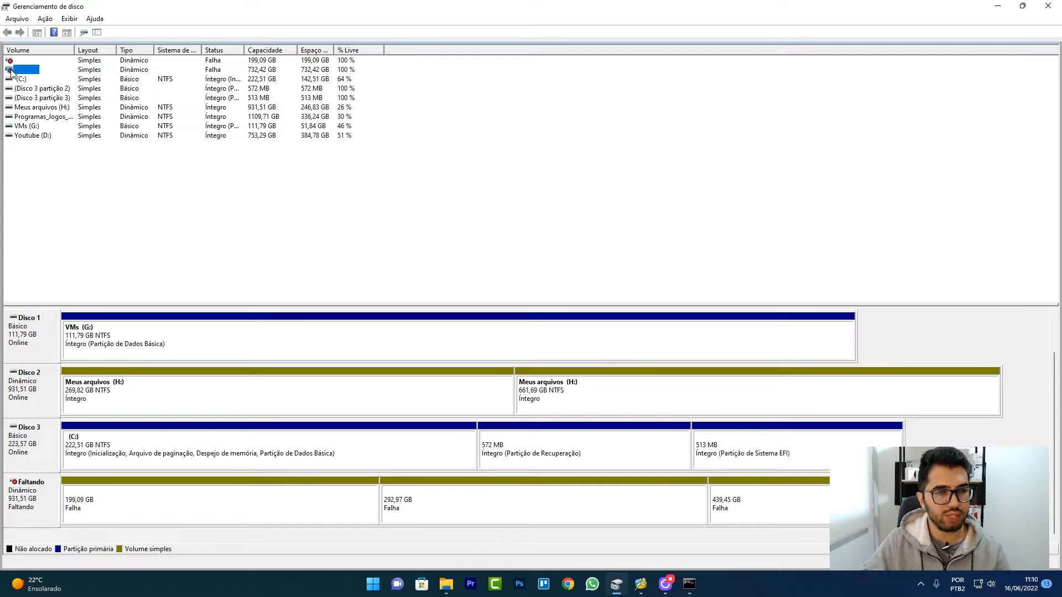
{"action": "right_click", "coordinate": [12, 71]}
{"action": "left_click", "coordinate": [61, 195]}
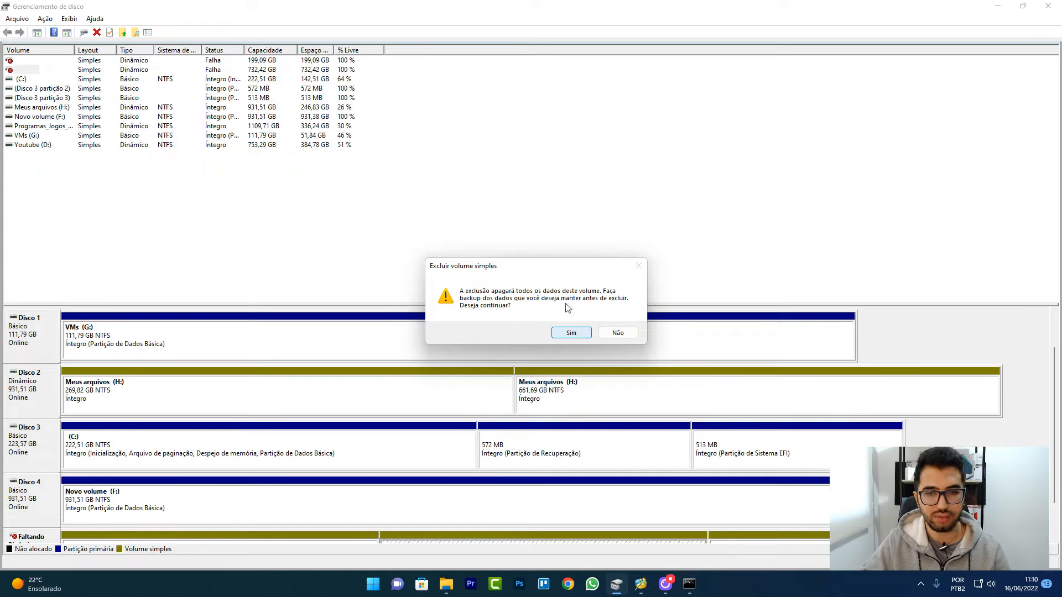
{"action": "left_click", "coordinate": [581, 332]}
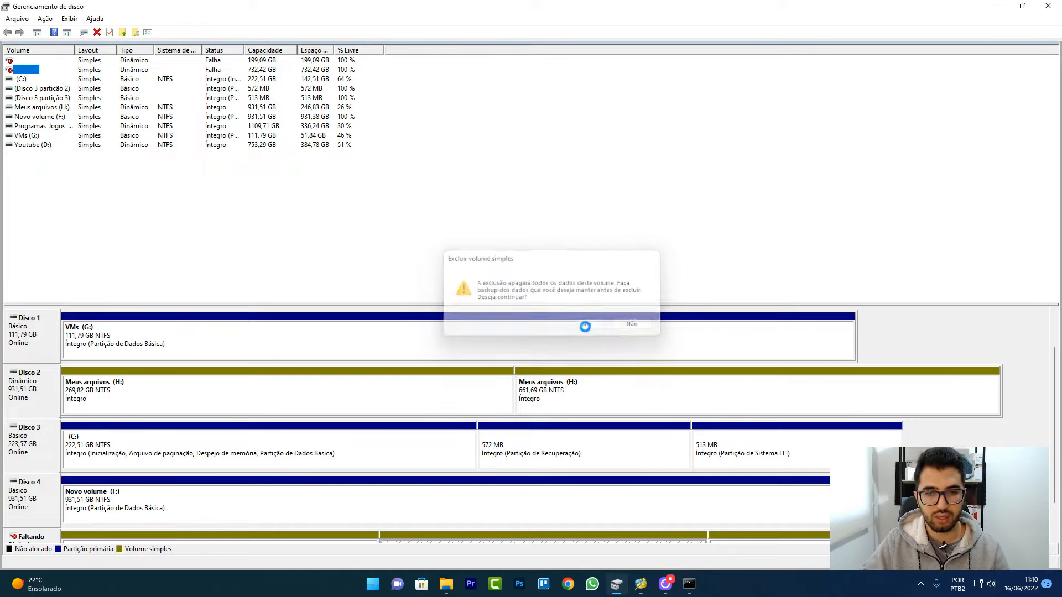
Step: Delete the remaining failed 199.09 GB volume of the missing disk and accept the data loss
{"action": "left_click", "coordinate": [10, 62]}
{"action": "right_click", "coordinate": [10, 62]}
{"action": "left_click", "coordinate": [54, 187]}
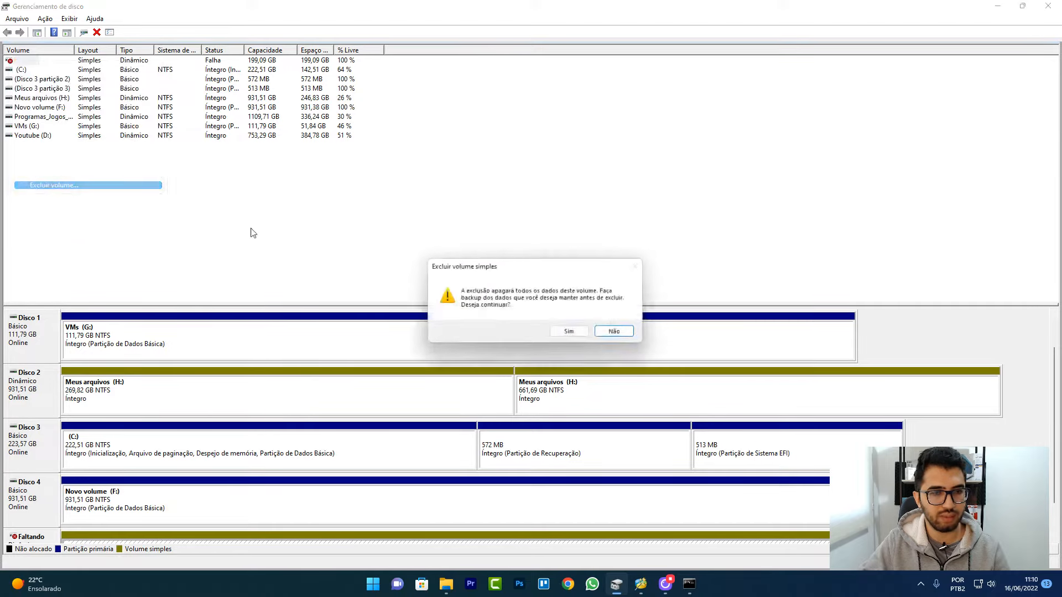
{"action": "left_click", "coordinate": [571, 332]}
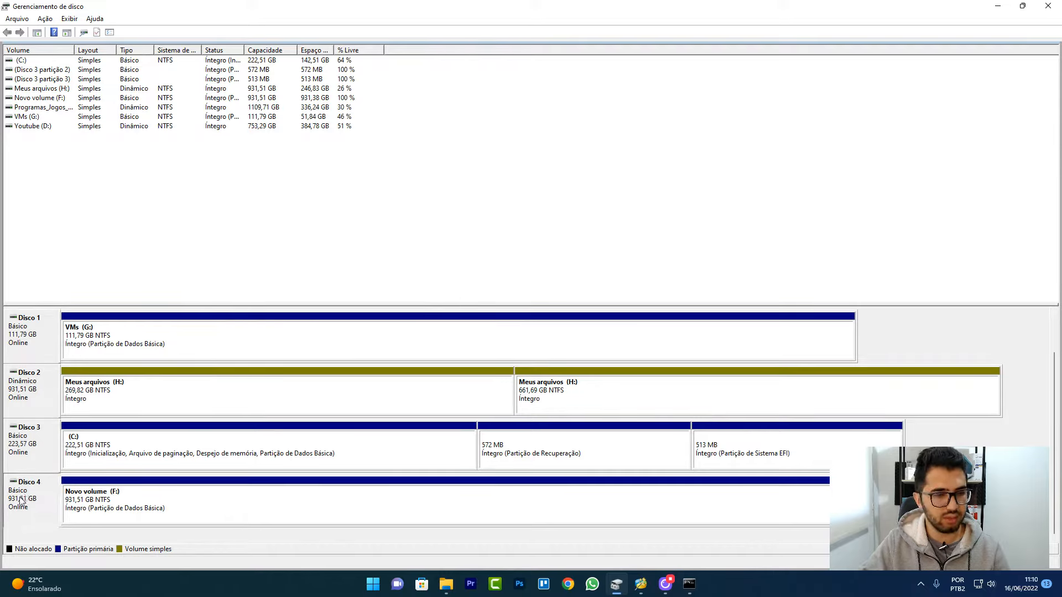
Step: Open Disco 4's Novo volume (F:) in File Explorer to check its contents, then return to Disk Management
{"action": "left_click", "coordinate": [76, 496]}
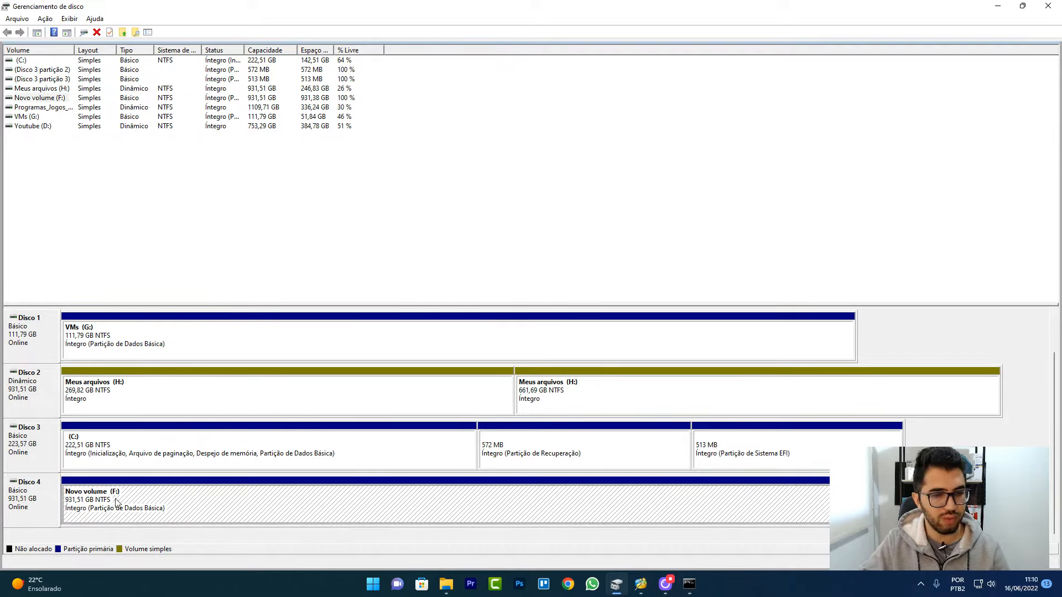
{"action": "left_click", "coordinate": [447, 585]}
{"action": "double_click", "coordinate": [791, 283]}
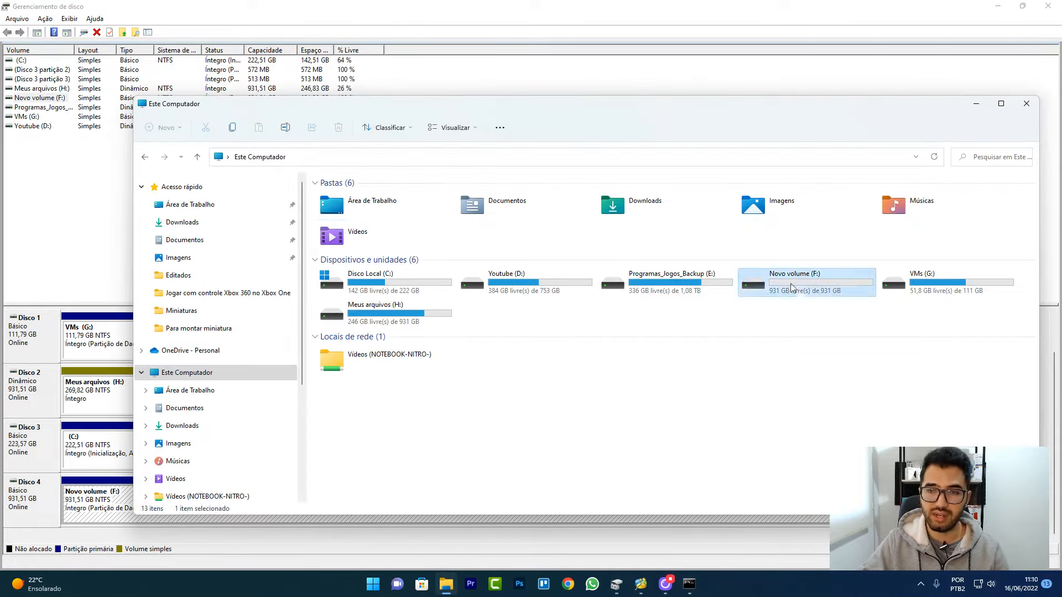
{"action": "left_click_drag", "start_coordinate": [713, 343], "coordinate": [350, 200]}
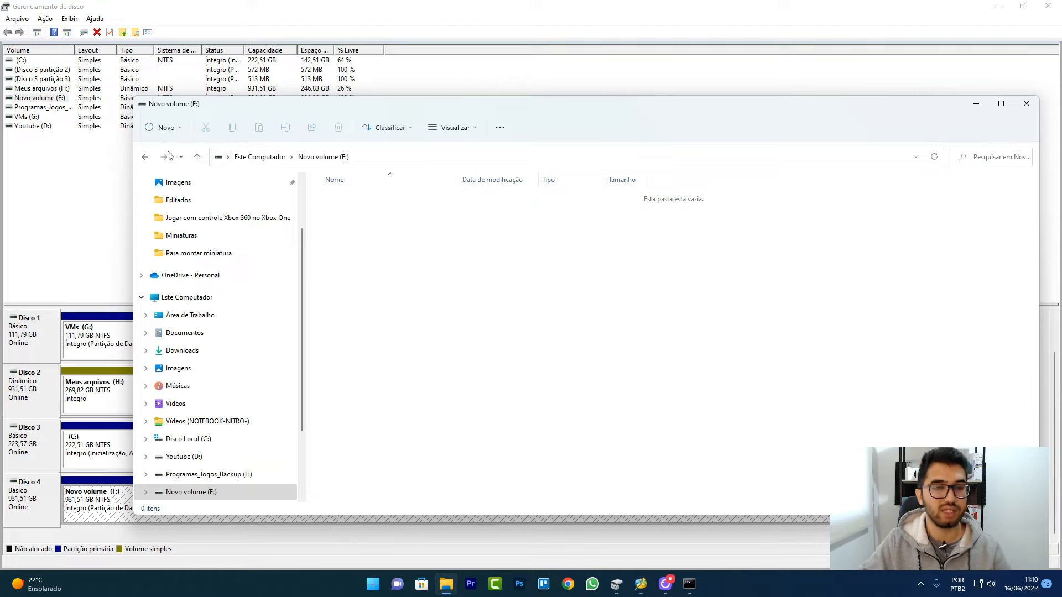
{"action": "left_click", "coordinate": [146, 157]}
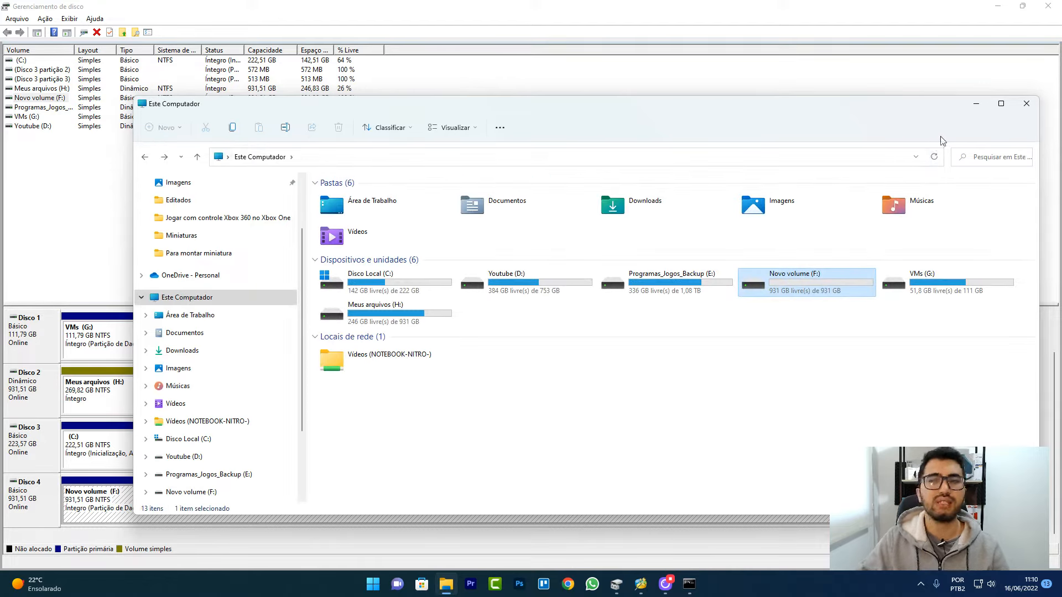
{"action": "left_click", "coordinate": [984, 107]}
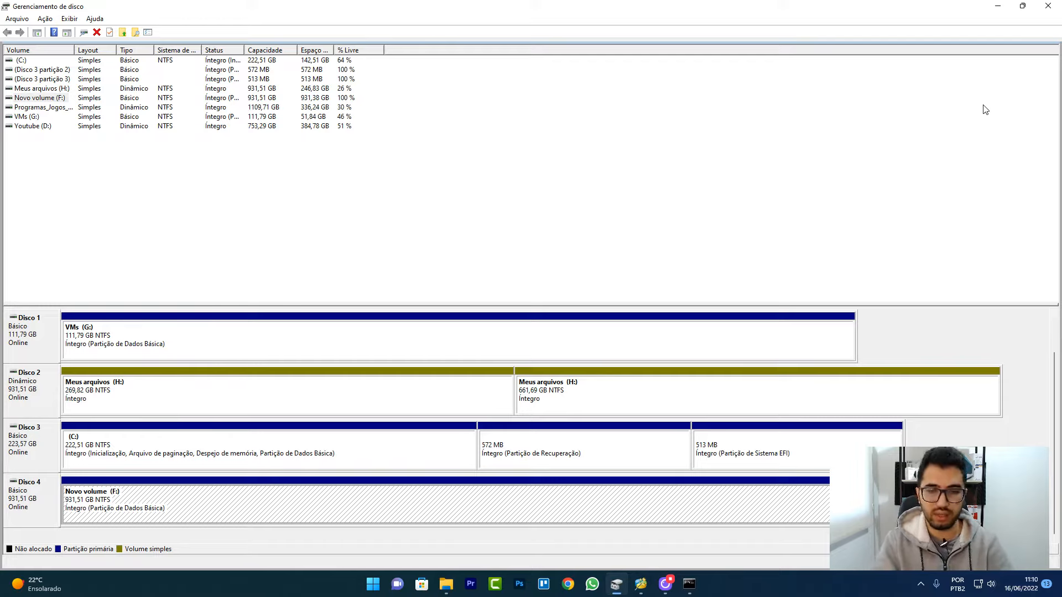
Step: Search Windows for "cmd" to open a fresh Command Prompt and close the old one
{"action": "left_click", "coordinate": [689, 584]}
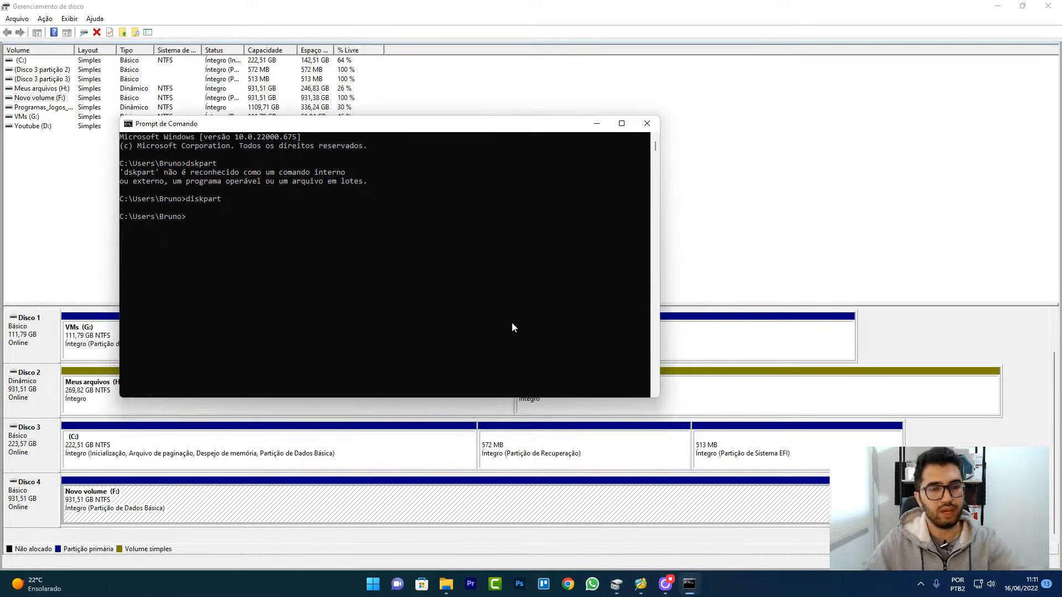
{"action": "key", "text": "super"}
{"action": "type", "text": "cmd"}
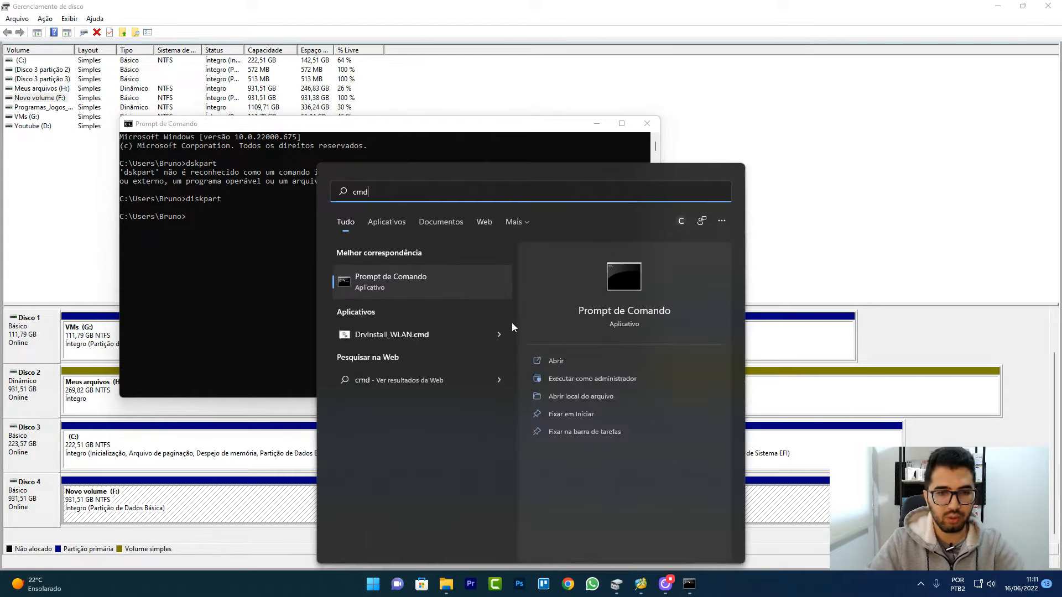
{"action": "key", "text": "Return"}
{"action": "left_click", "coordinate": [647, 123]}
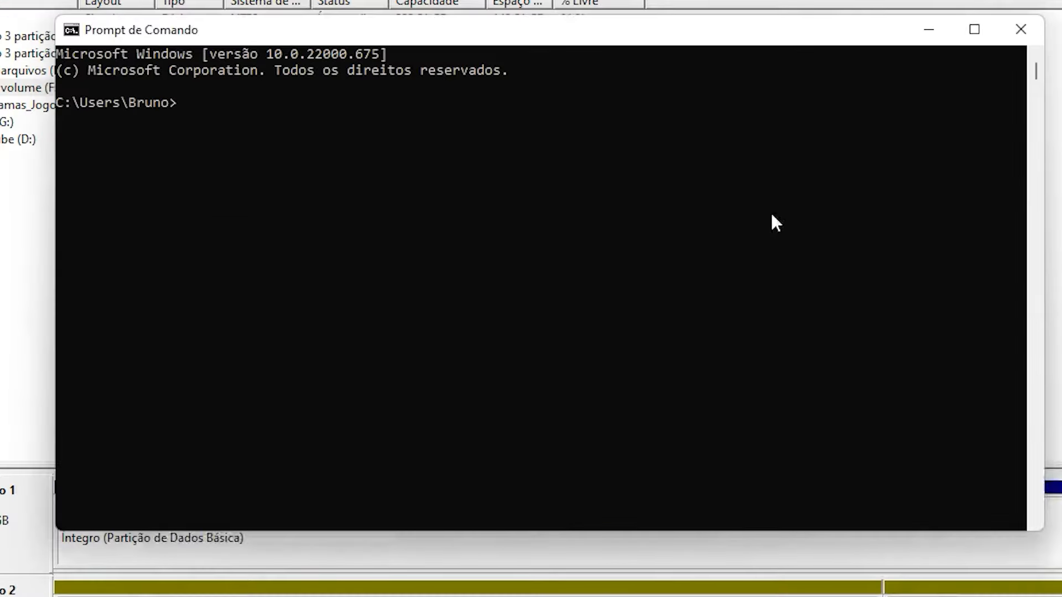
Step: Start diskpart from the Command Prompt and minimize the original prompt window, keeping the DiskPart window in view
{"action": "left_click", "coordinate": [448, 169]}
{"action": "type", "text": "diskpar"}
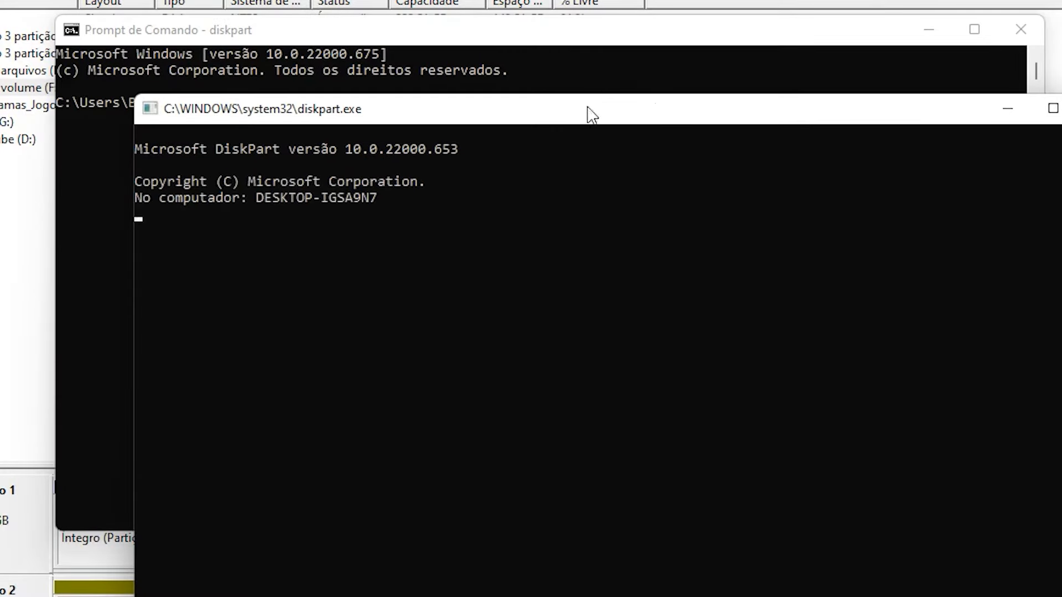
{"action": "left_click_drag", "start_coordinate": [587, 111], "coordinate": [786, 147]}
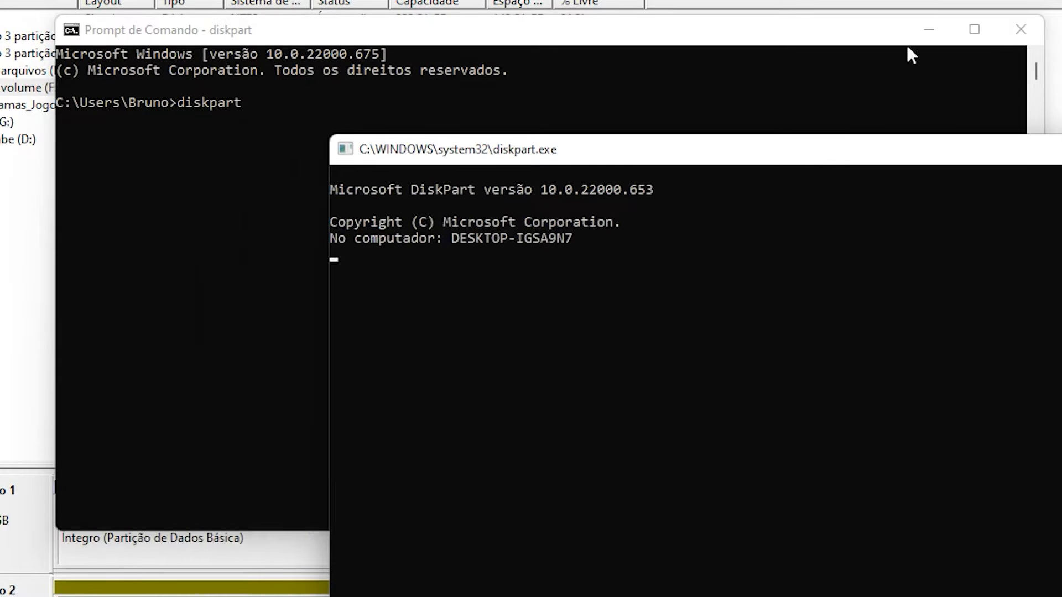
{"action": "left_click", "coordinate": [928, 30]}
Step: Run "list disk" in DiskPart and highlight the disk table to review it
{"action": "type", "text": "list disk"}
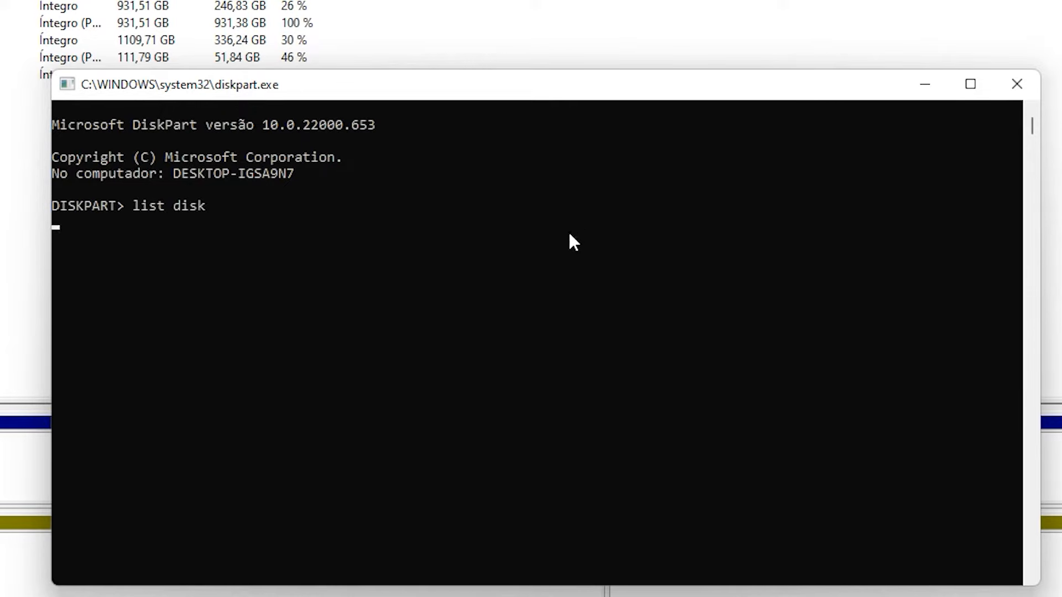
{"action": "left_click_drag", "start_coordinate": [254, 97], "coordinate": [279, 105]}
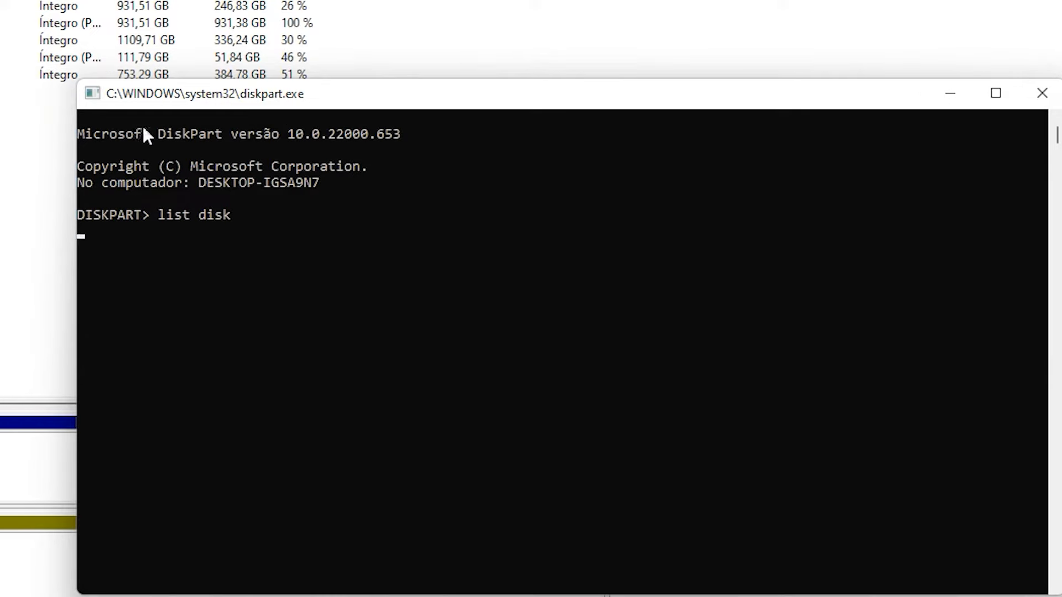
{"action": "key", "text": "Return"}
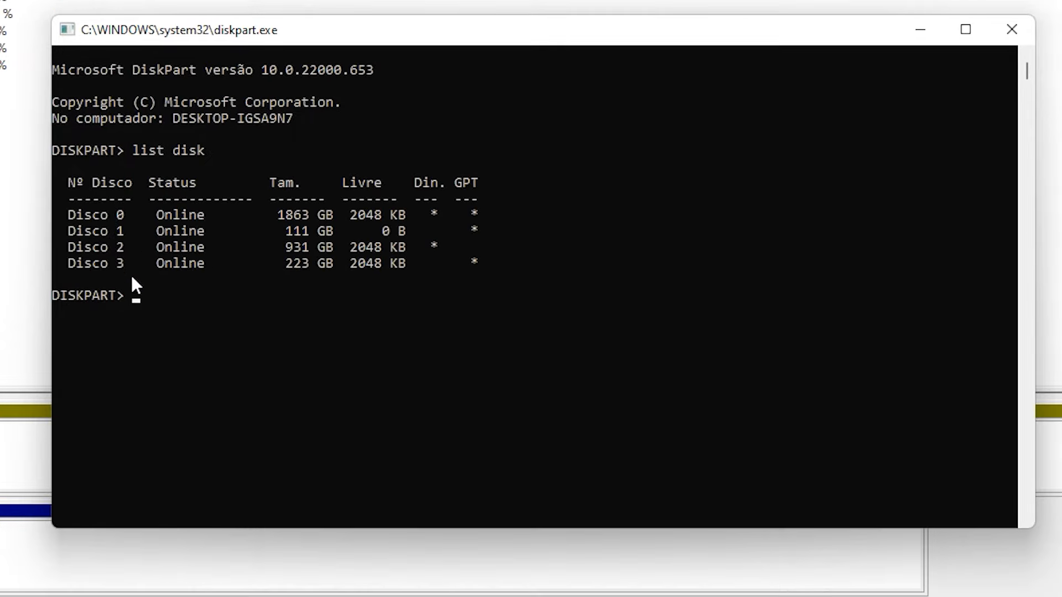
{"action": "left_click_drag", "start_coordinate": [494, 279], "coordinate": [52, 182]}
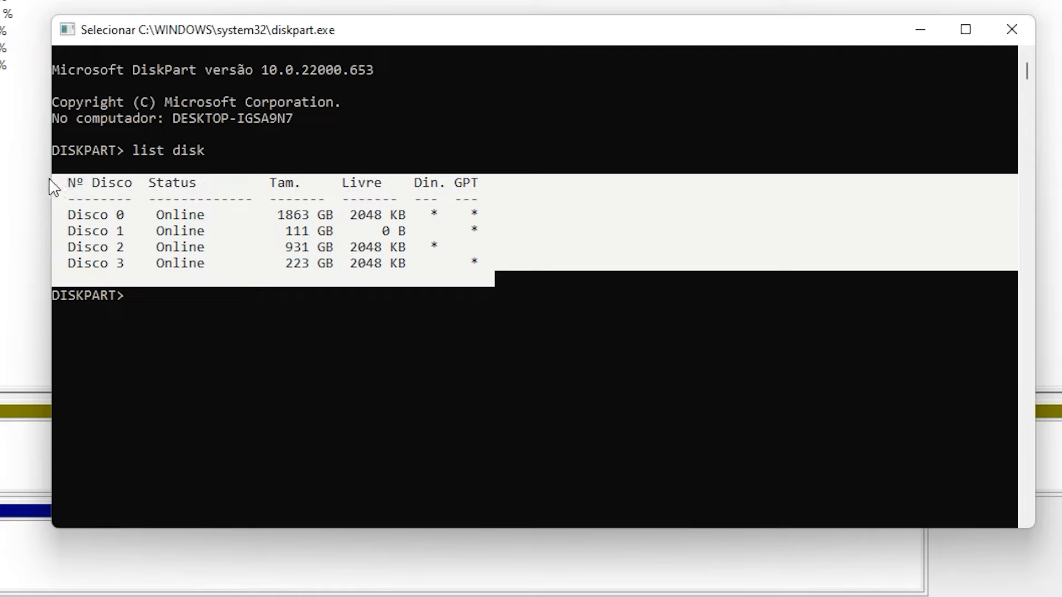
{"action": "left_click", "coordinate": [170, 217]}
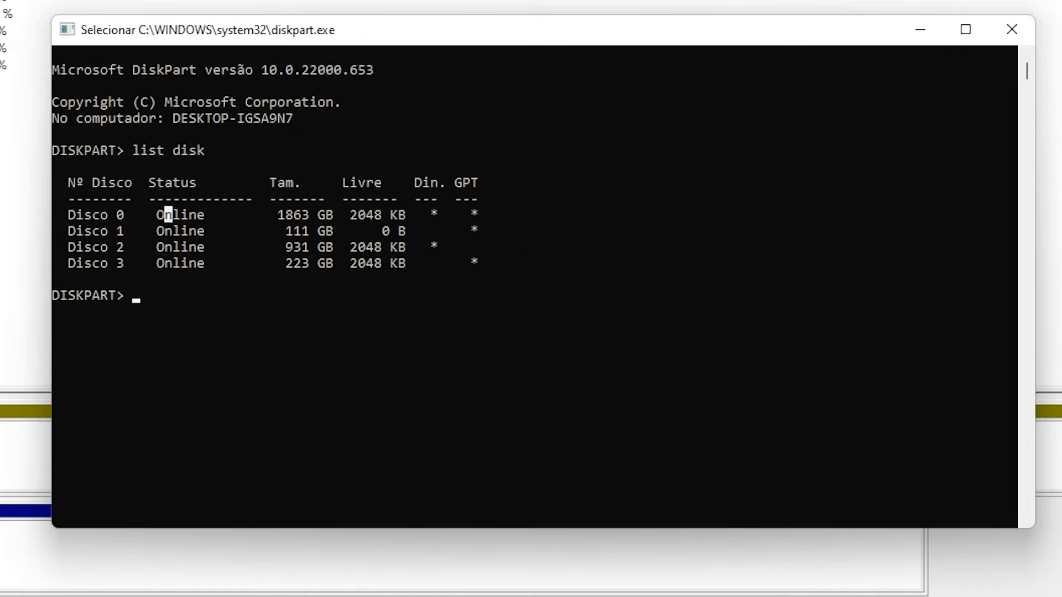
Step: Repeat "list disk" in DiskPart and highlight the Disco 4 and Disco 2 rows to compare them
{"action": "key", "text": "Up"}
{"action": "key", "text": "Return"}
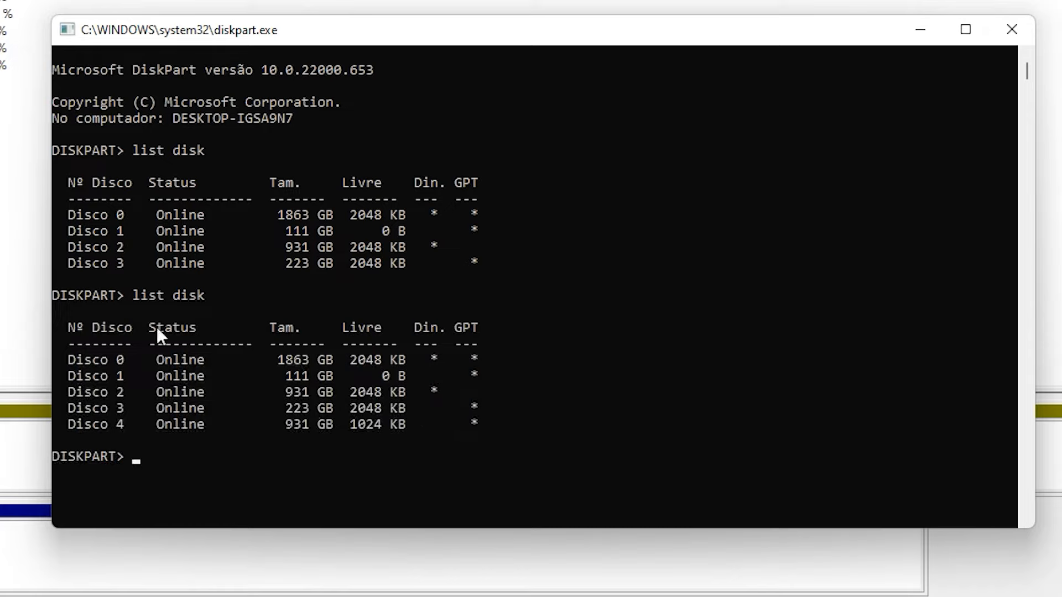
{"action": "left_click_drag", "start_coordinate": [474, 427], "coordinate": [54, 428]}
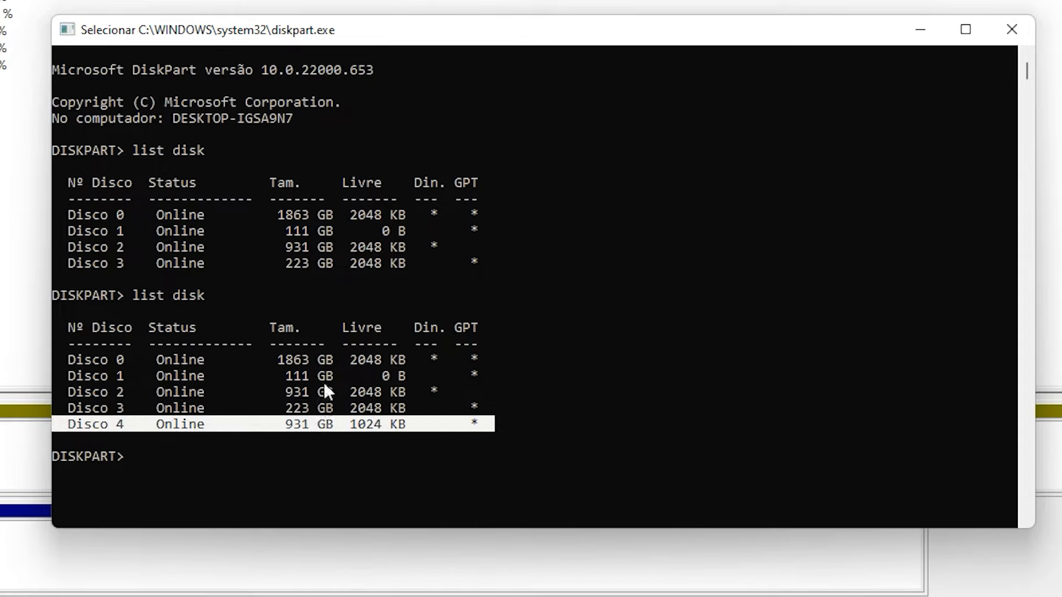
{"action": "left_click_drag", "start_coordinate": [60, 391], "coordinate": [504, 386]}
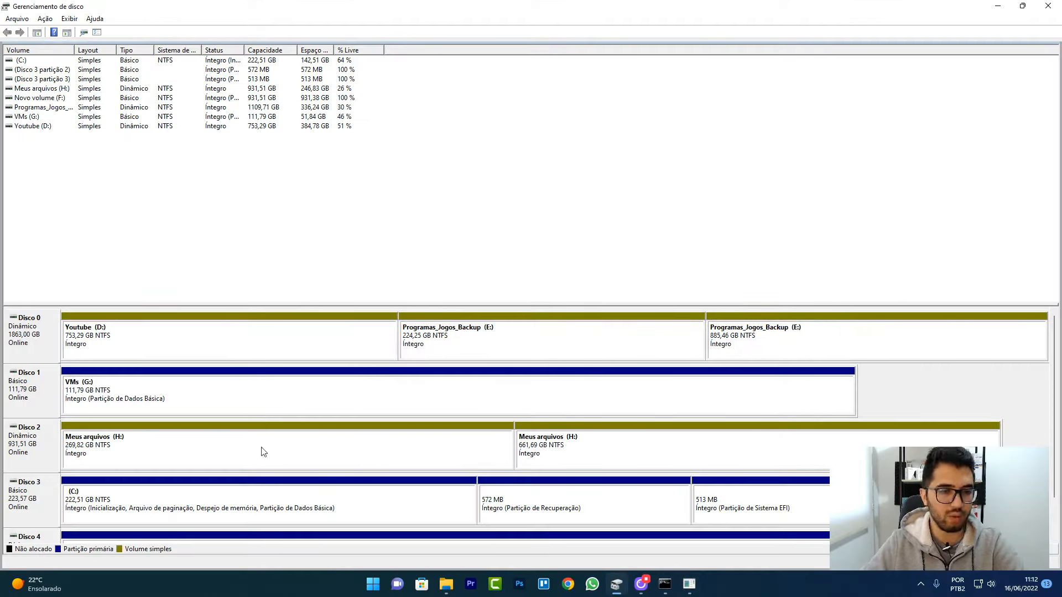
Step: Check Disco 2 and Disco 4 in Disk Management to match them with the DiskPart list, then return to DiskPart
{"action": "left_click", "coordinate": [136, 445]}
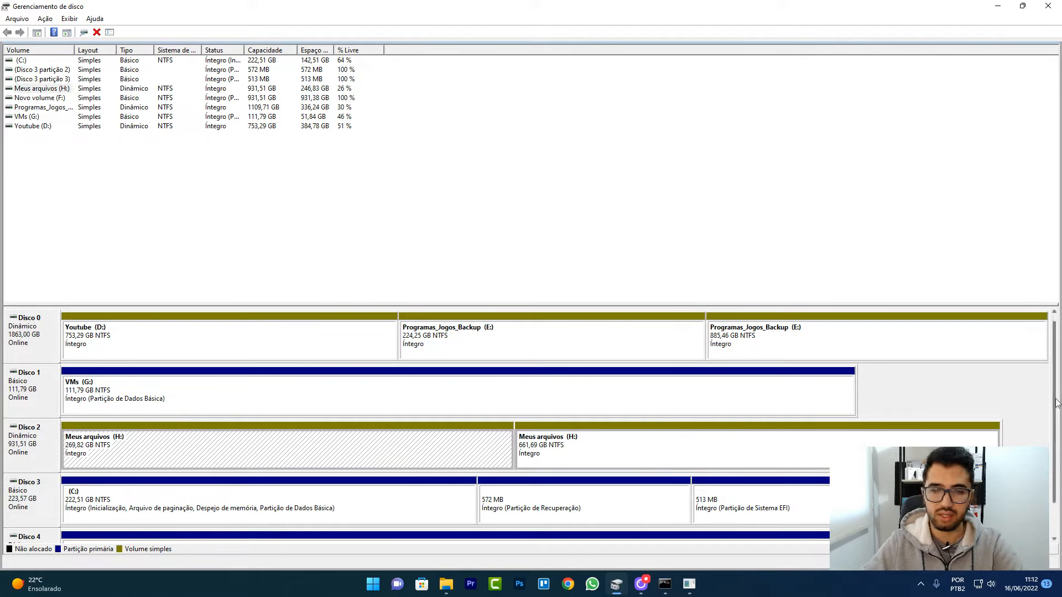
{"action": "scroll", "coordinate": [1057, 432], "scroll_direction": "down", "scroll_amount": 1}
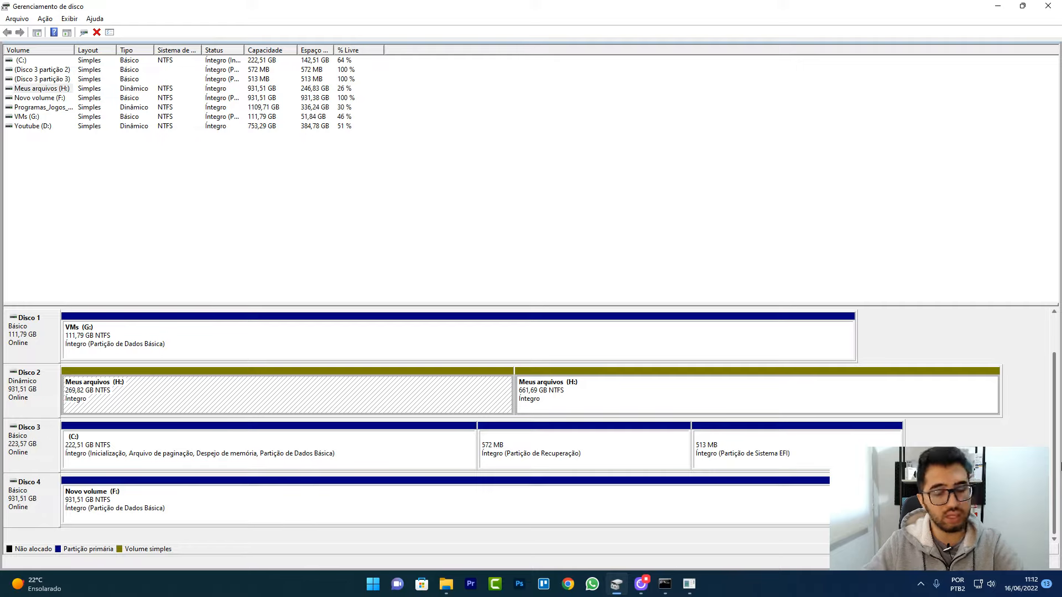
{"action": "scroll", "coordinate": [1036, 425], "scroll_direction": "up", "scroll_amount": 1}
{"action": "scroll", "coordinate": [1036, 425], "scroll_direction": "down", "scroll_amount": 1}
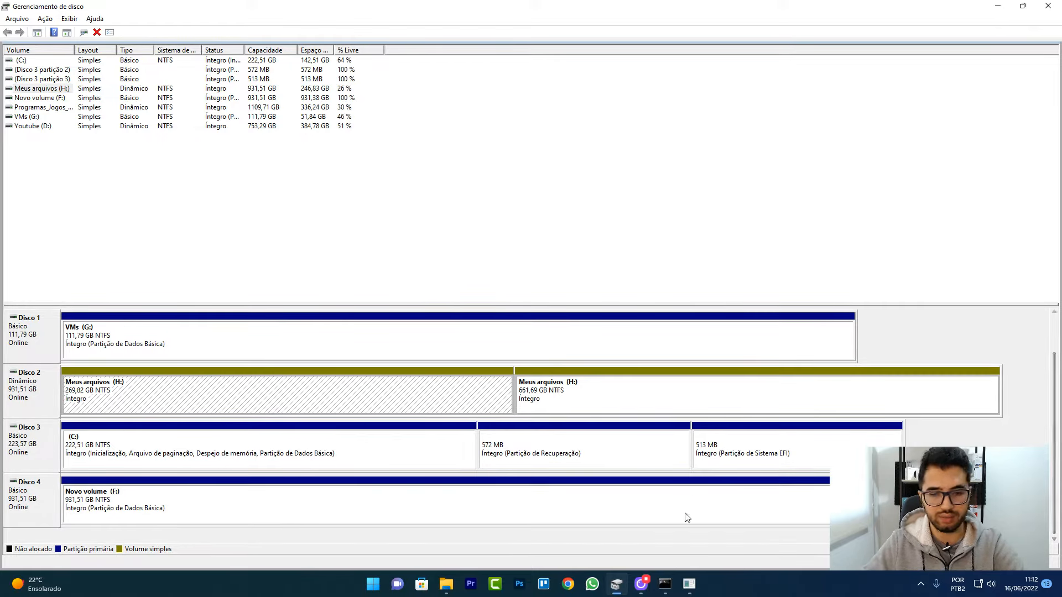
{"action": "left_click", "coordinate": [689, 583]}
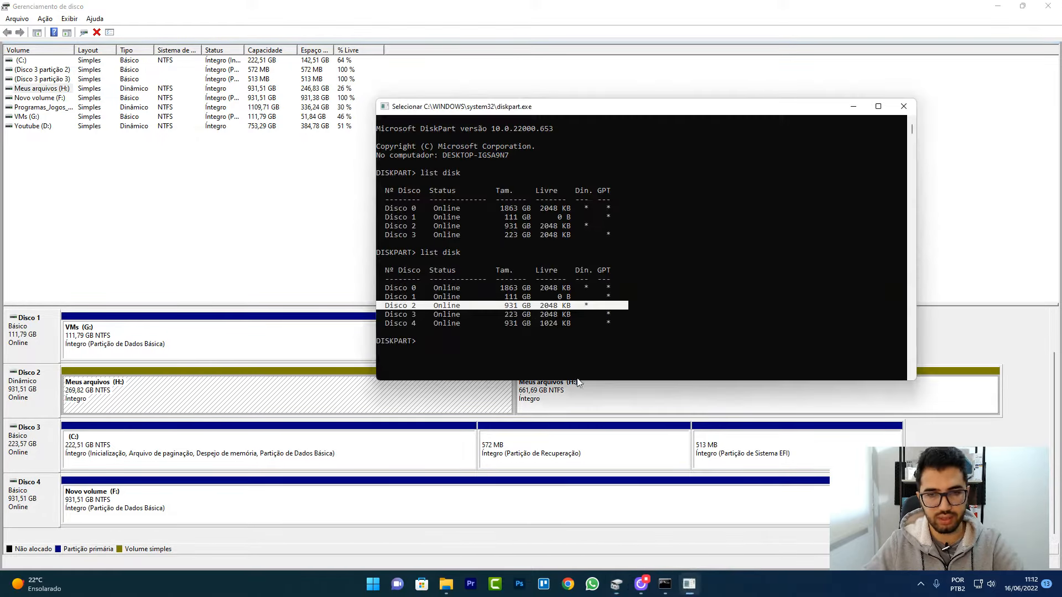
Step: Compare the two DiskPart disk lists, highlighting the Disco 2 row in the first and the Disco 4 row in the second
{"action": "left_click_drag", "start_coordinate": [619, 324], "coordinate": [376, 270]}
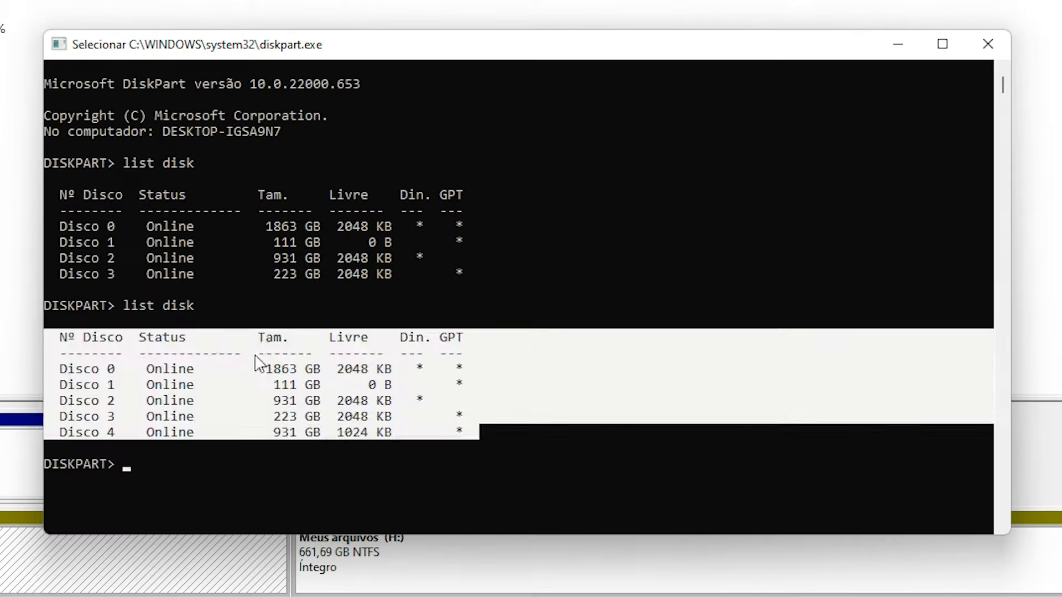
{"action": "left_click", "coordinate": [256, 338]}
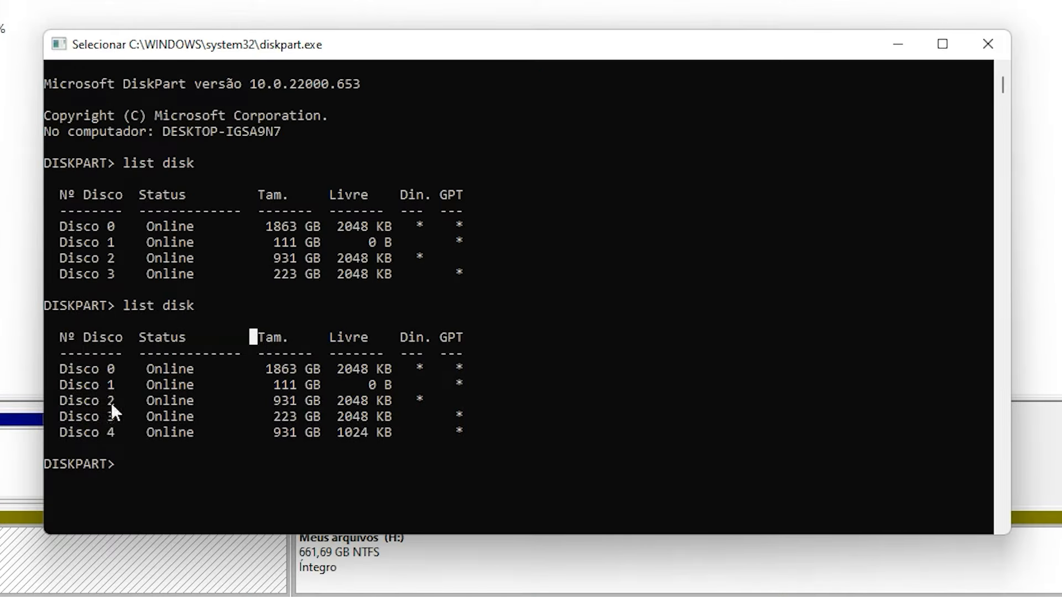
{"action": "left_click_drag", "start_coordinate": [53, 226], "coordinate": [491, 280]}
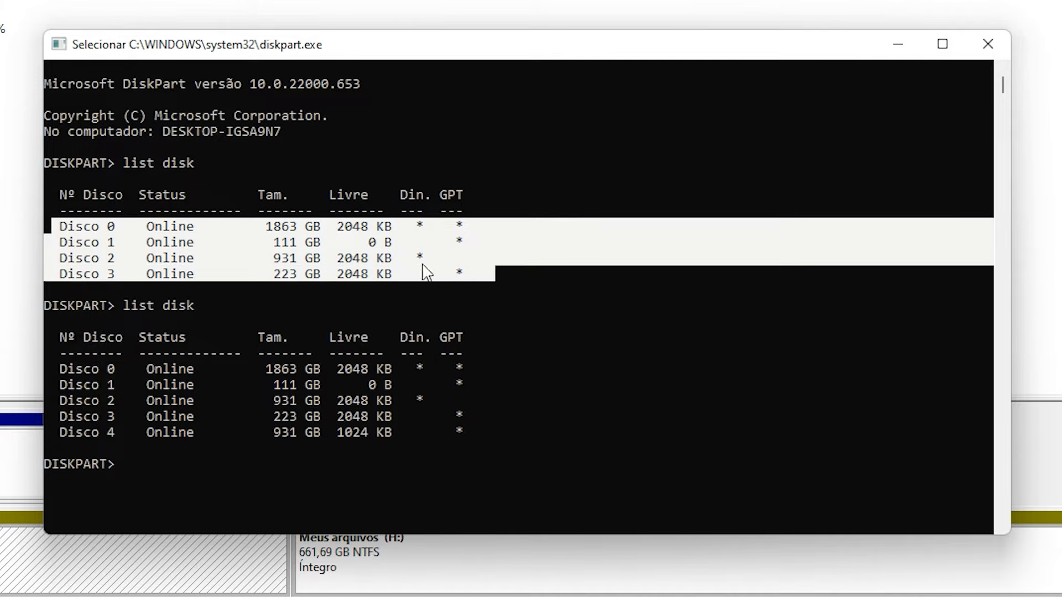
{"action": "left_click", "coordinate": [350, 261]}
{"action": "left_click_drag", "start_coordinate": [418, 259], "coordinate": [43, 259]}
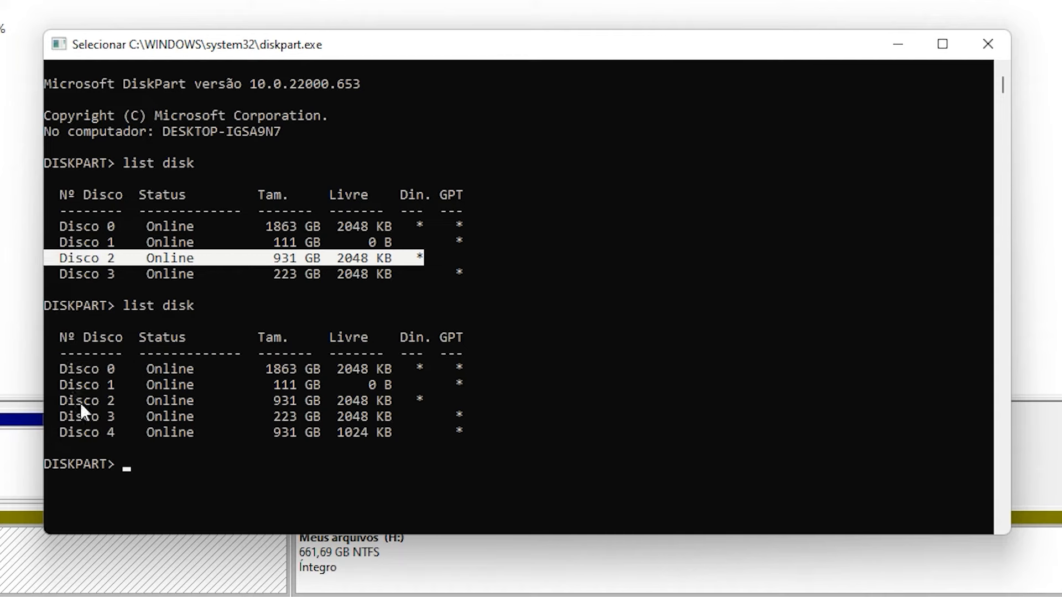
{"action": "left_click_drag", "start_coordinate": [55, 434], "coordinate": [486, 432]}
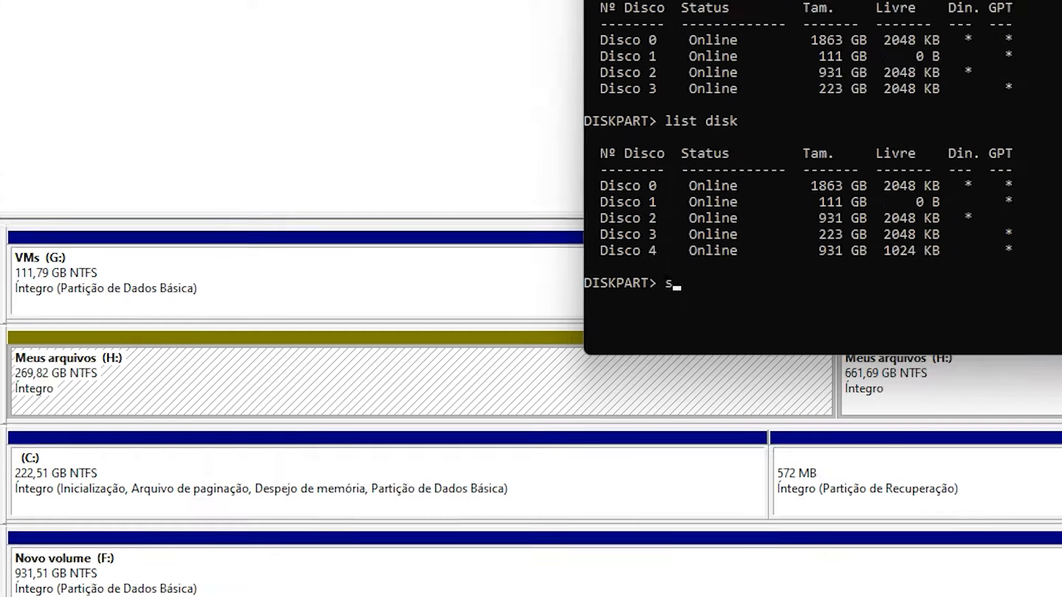
Step: Select disk 4 in DiskPart and try to convert it to a basic disk with "convert basic"
{"action": "type", "text": "select disk 4"}
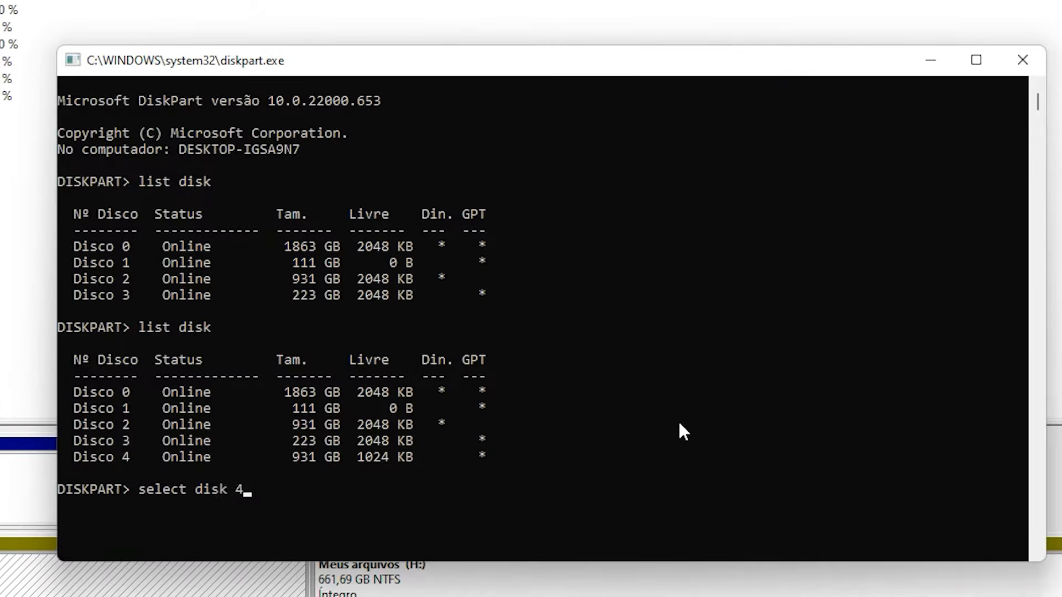
{"action": "key", "text": "Return"}
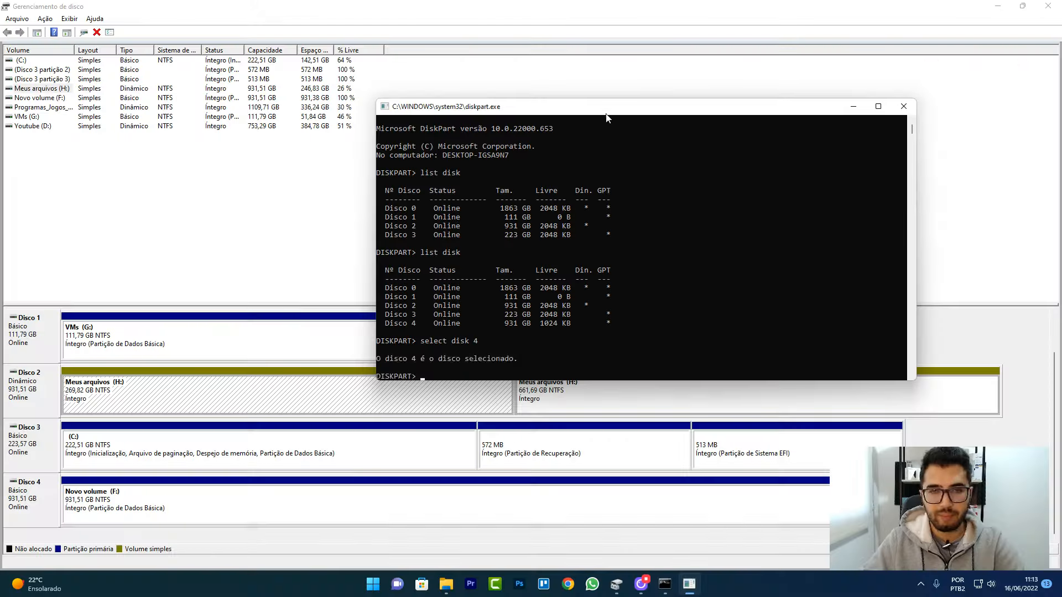
{"action": "left_click_drag", "start_coordinate": [479, 62], "coordinate": [499, 59]}
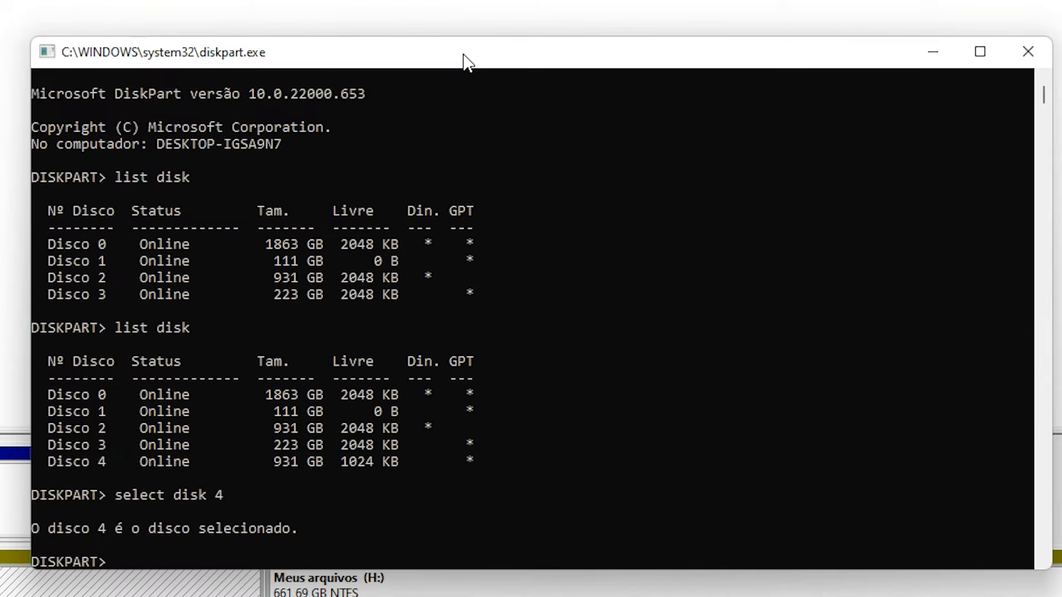
{"action": "type", "text": "convert basic"}
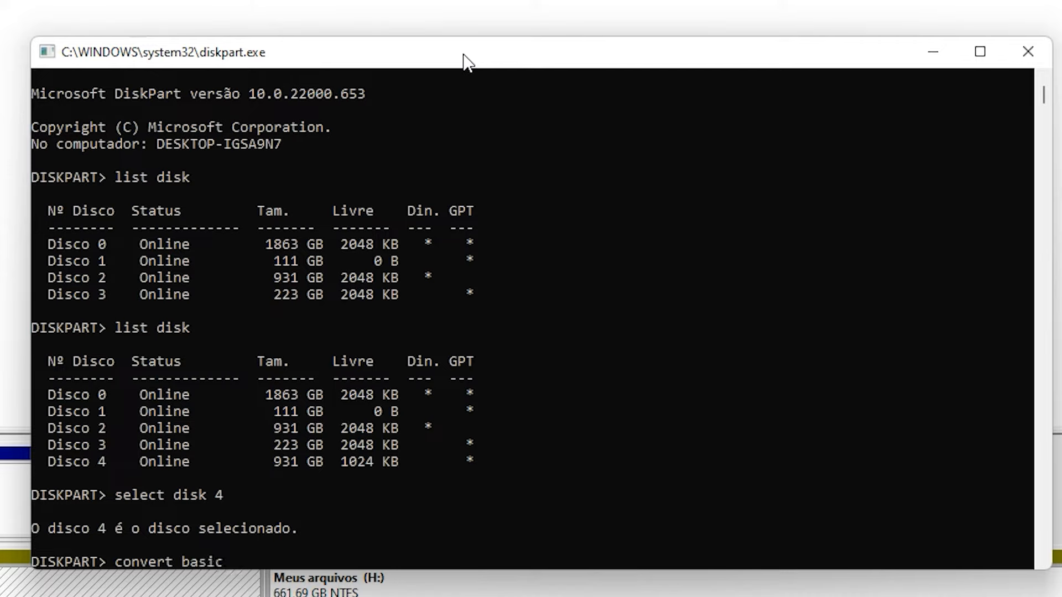
{"action": "key", "text": "Return"}
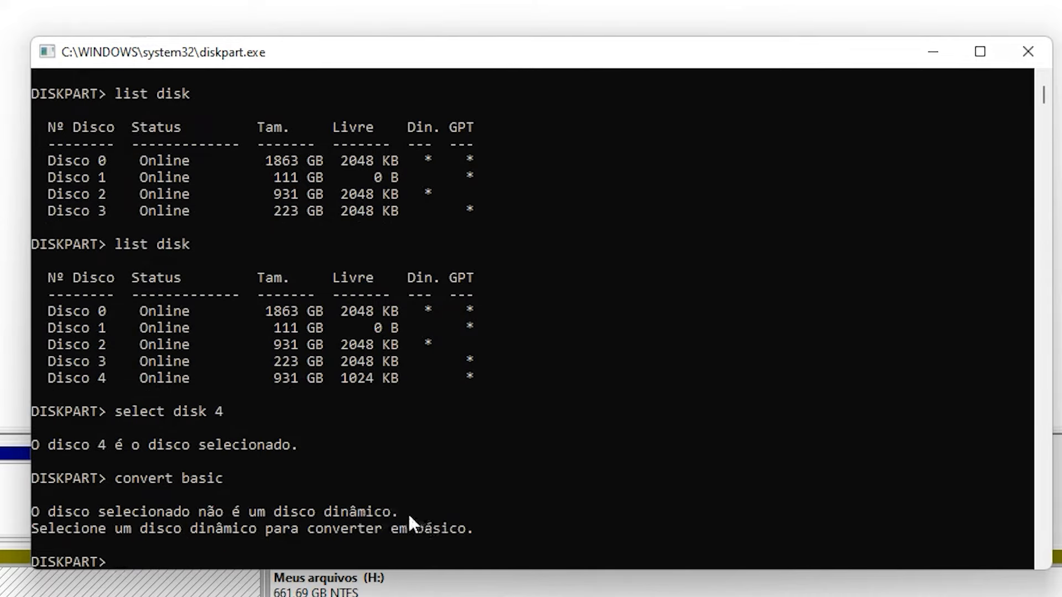
{"action": "left_click_drag", "start_coordinate": [472, 530], "coordinate": [392, 538]}
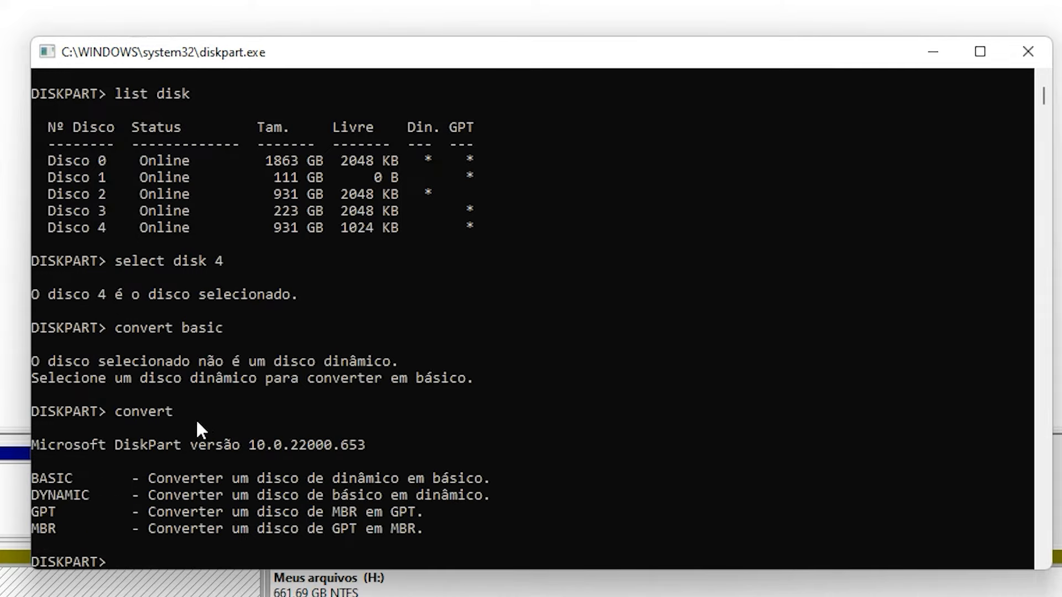
Step: Highlight the "convert" command and its MBR and GPT options in the DiskPart help to review them
{"action": "left_click_drag", "start_coordinate": [201, 423], "coordinate": [140, 413]}
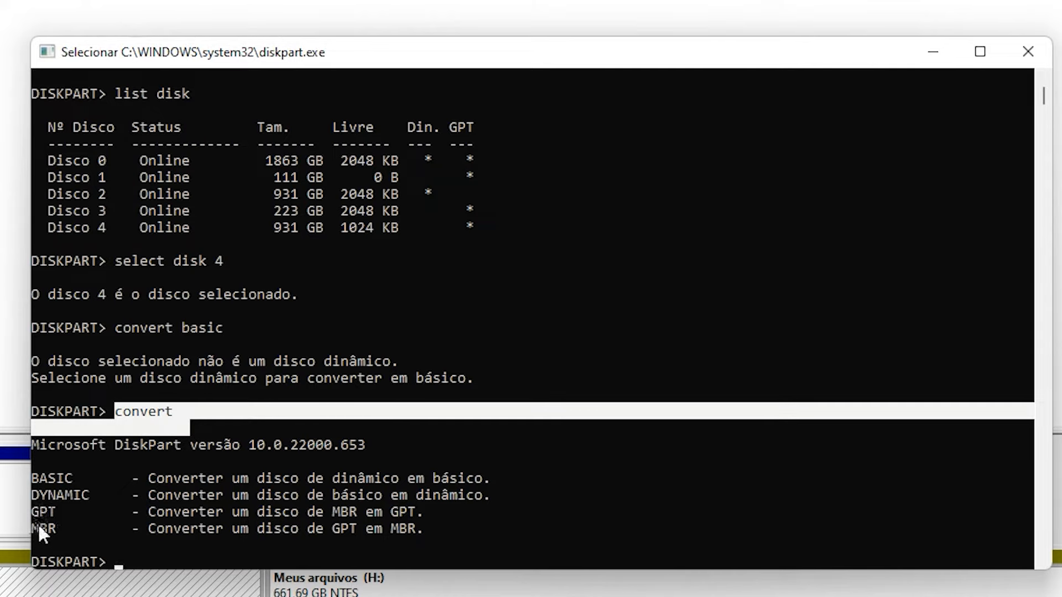
{"action": "left_click", "coordinate": [54, 530]}
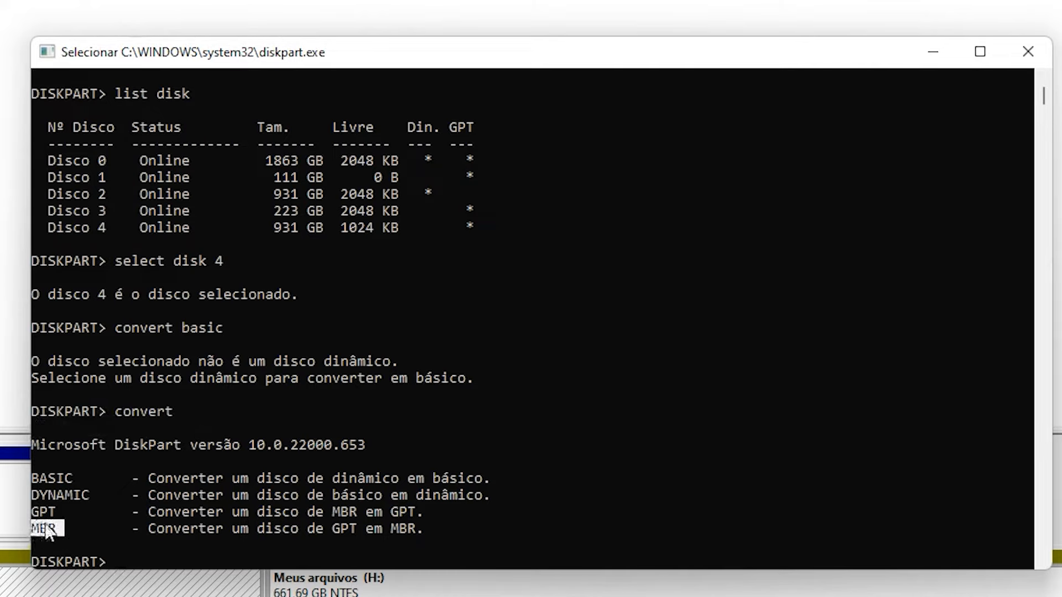
{"action": "left_click_drag", "start_coordinate": [61, 507], "coordinate": [42, 513]}
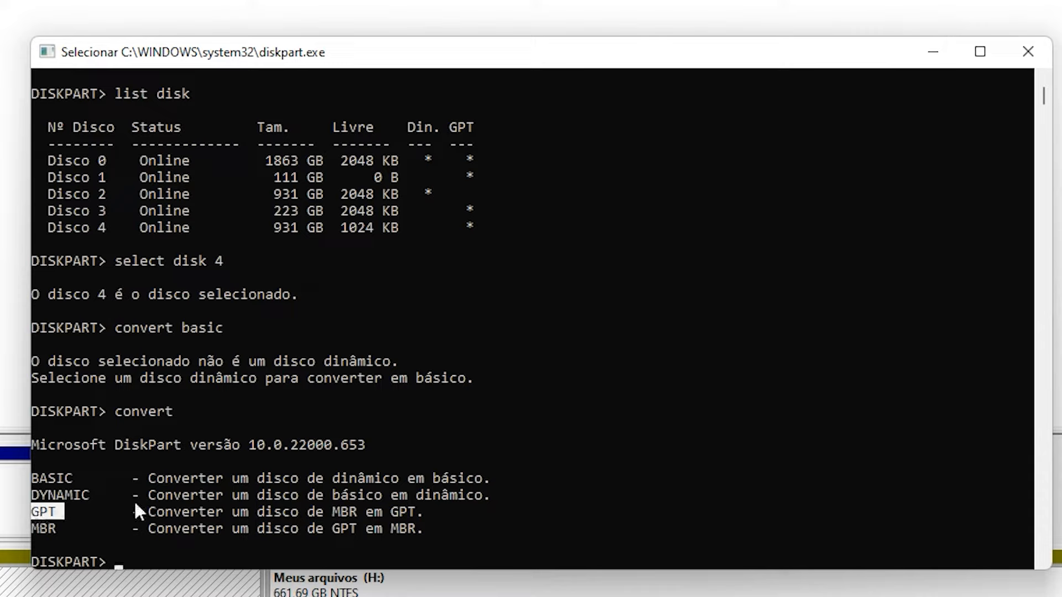
{"action": "left_click", "coordinate": [380, 412]}
{"action": "left_click", "coordinate": [419, 512]}
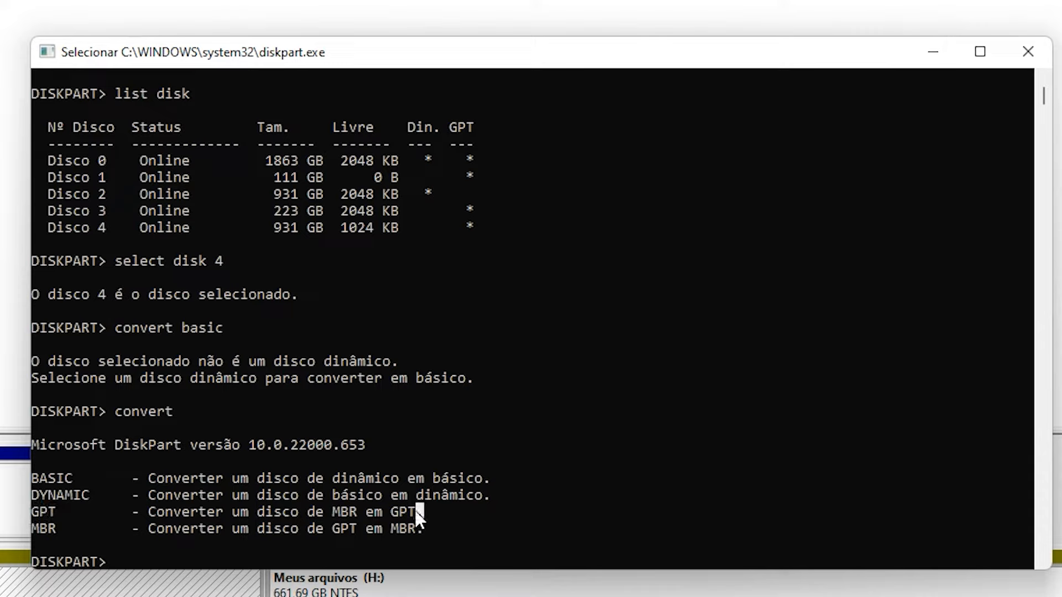
Step: Try to convert disk 4 with "convert gpt" and highlight the command and its response to review them
{"action": "left_click", "coordinate": [478, 328]}
{"action": "type", "text": "conv"}
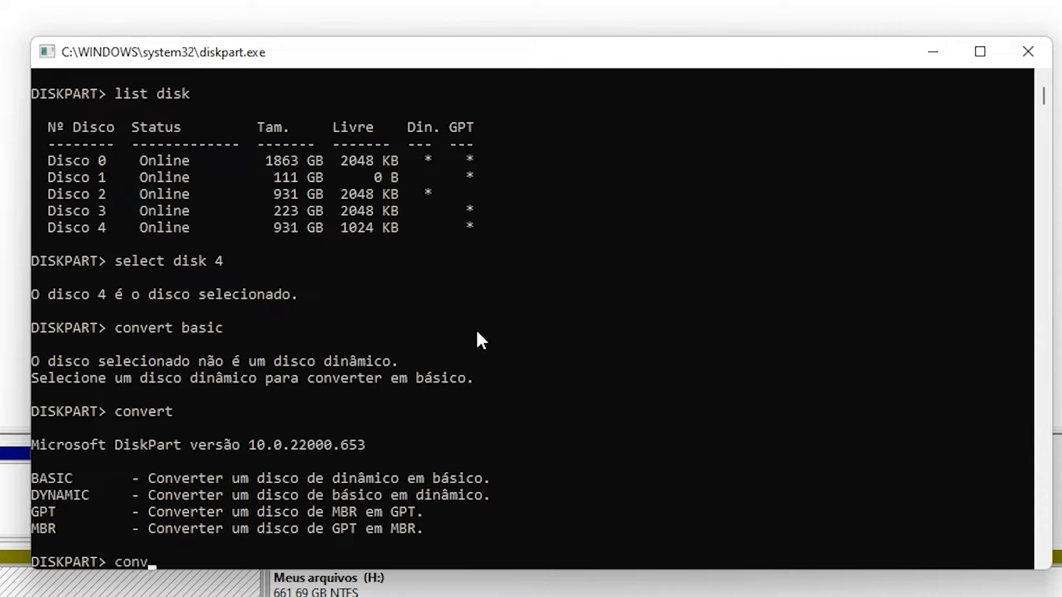
{"action": "type", "text": "ert gpt"}
{"action": "key", "text": "Return"}
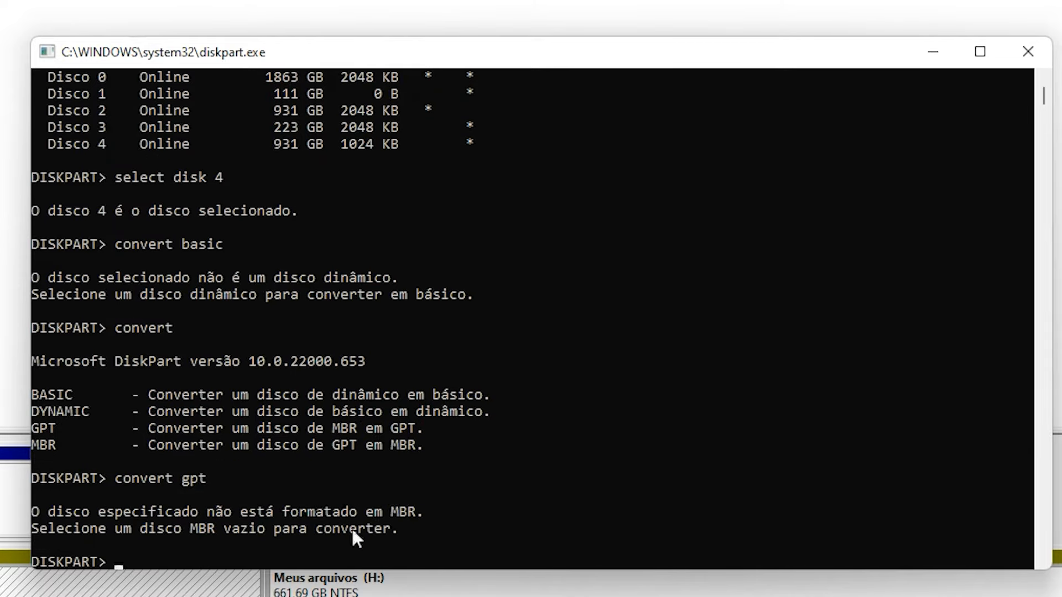
{"action": "left_click_drag", "start_coordinate": [413, 515], "coordinate": [393, 514]}
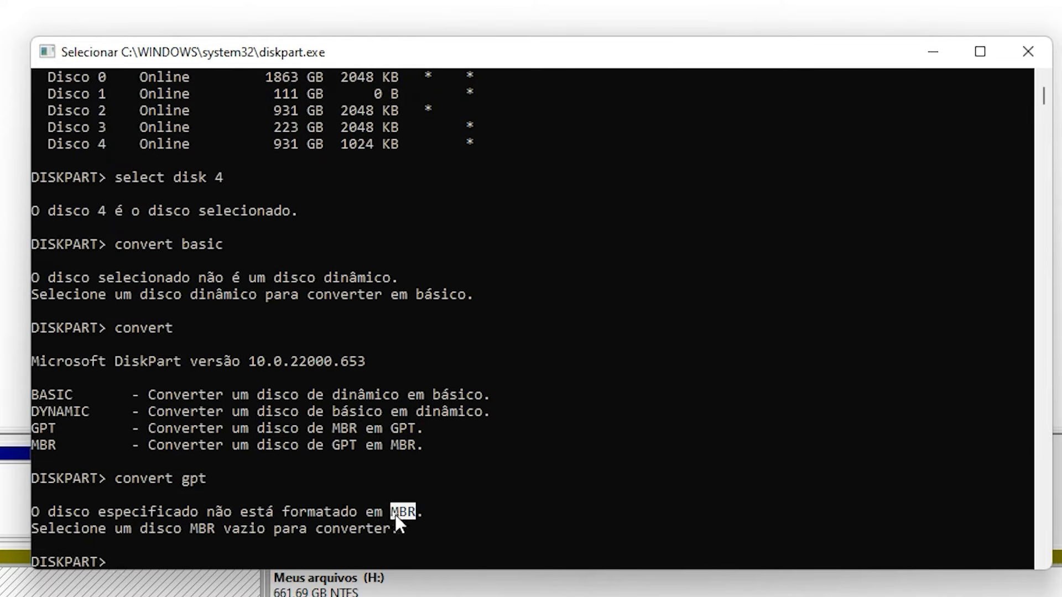
{"action": "left_click_drag", "start_coordinate": [212, 477], "coordinate": [180, 476]}
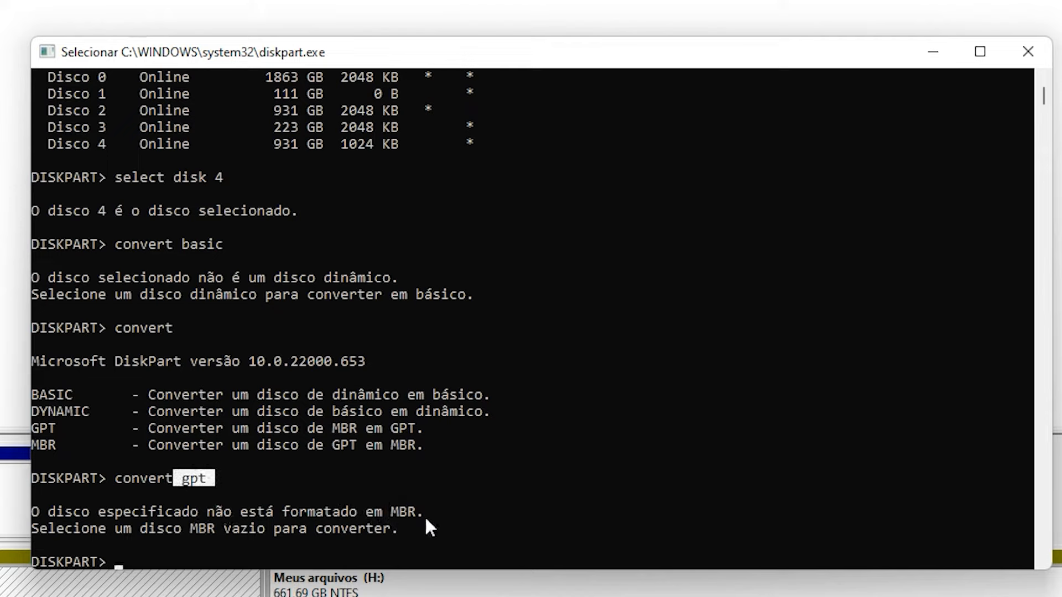
{"action": "left_click_drag", "start_coordinate": [426, 524], "coordinate": [9, 182]}
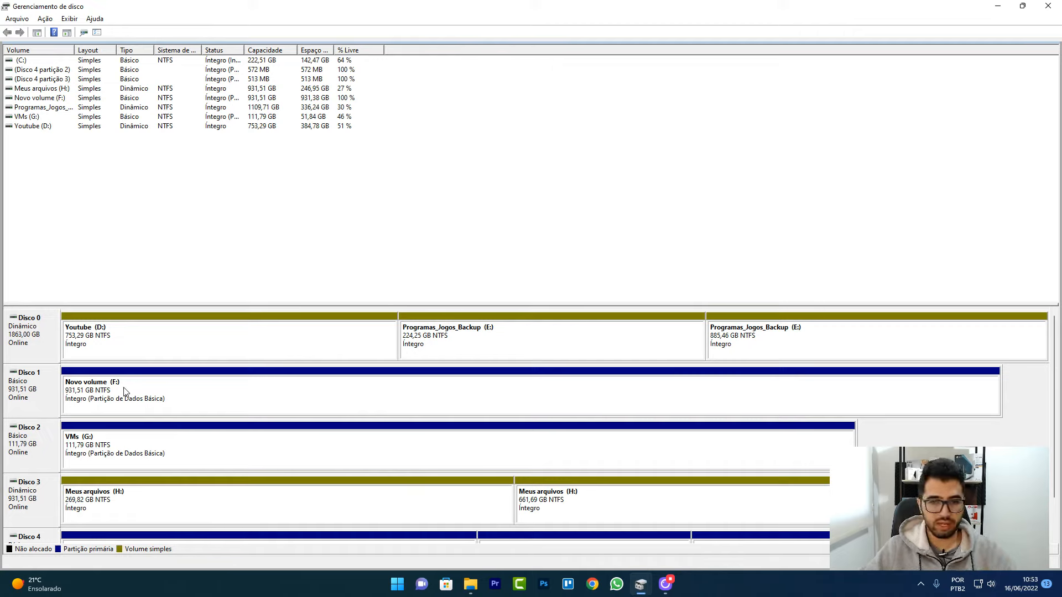
Step: Check Novo volume (F:) on Disco 1, try creating a new item in it from File Explorer, and return to Disk Management
{"action": "left_click", "coordinate": [26, 378]}
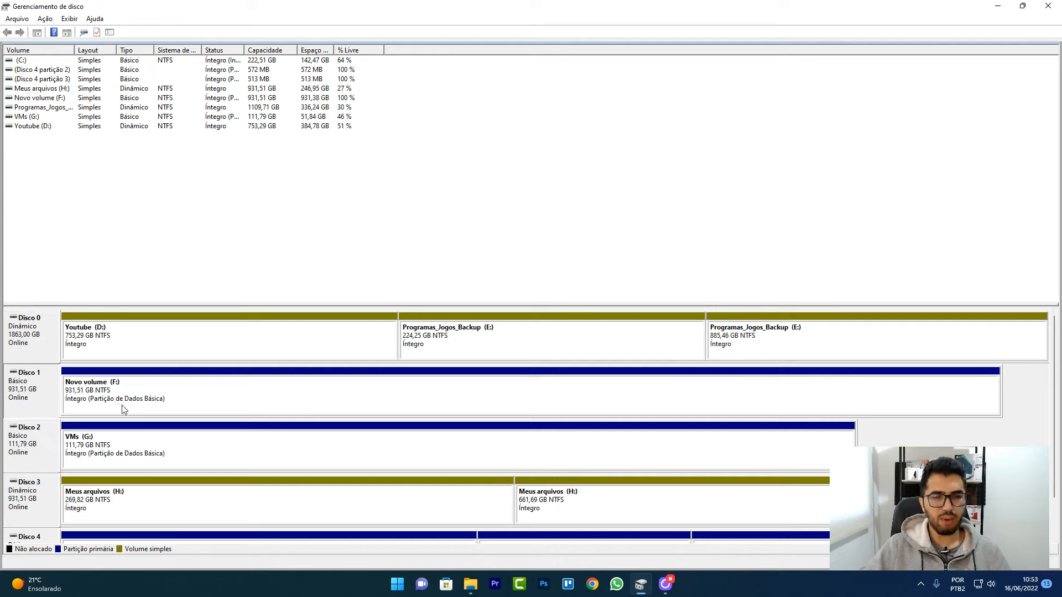
{"action": "left_click", "coordinate": [145, 407]}
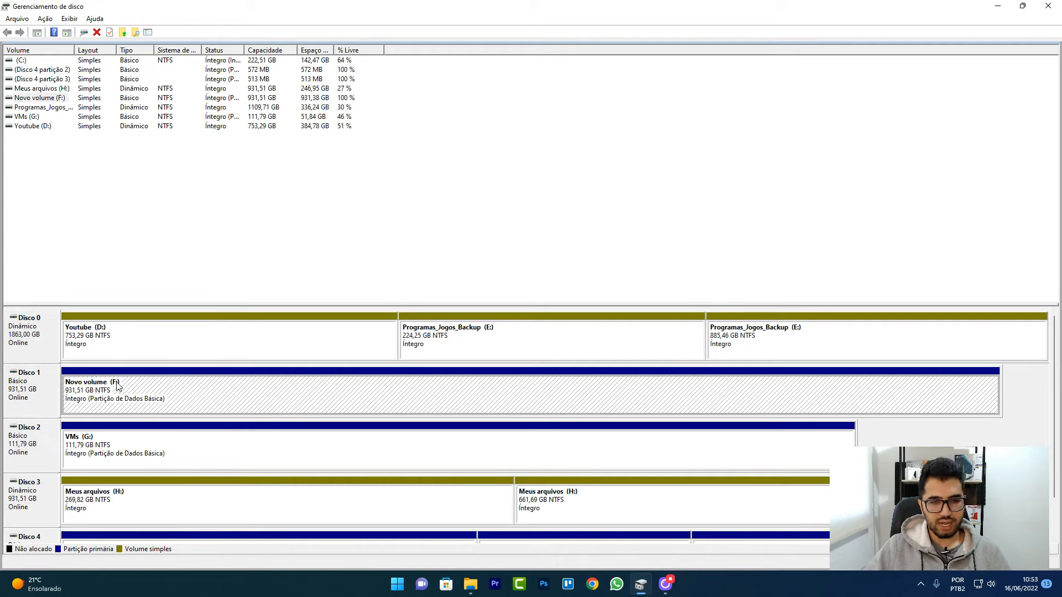
{"action": "left_click", "coordinate": [475, 586]}
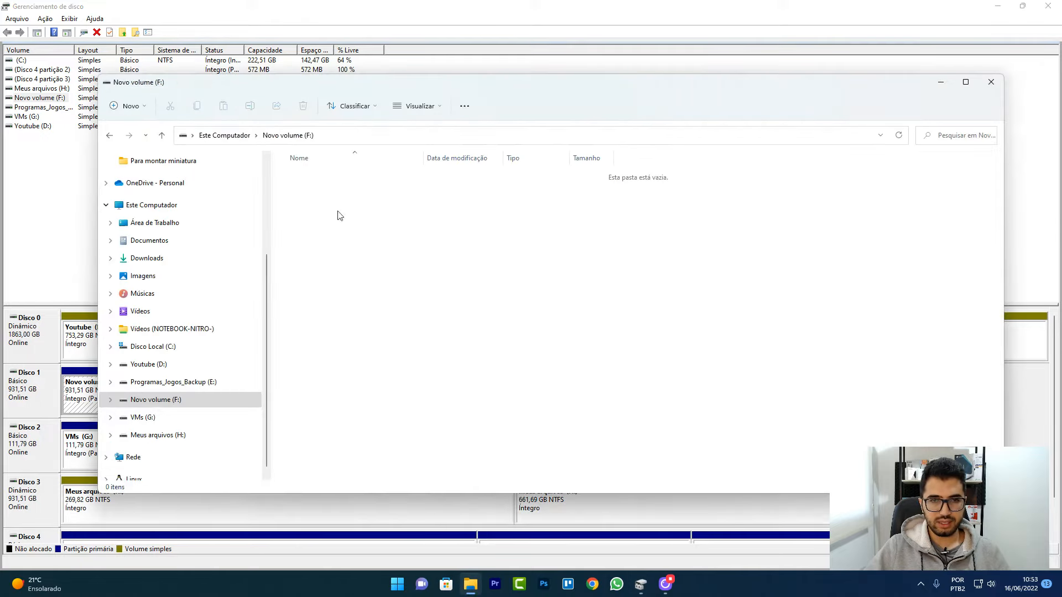
{"action": "left_click_drag", "start_coordinate": [323, 88], "coordinate": [359, 110]}
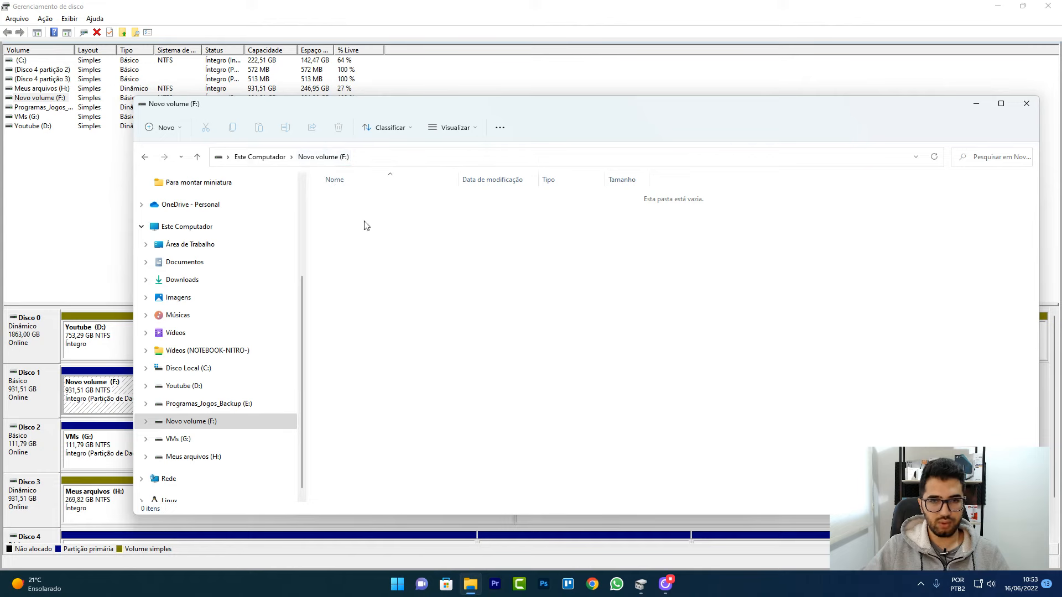
{"action": "right_click", "coordinate": [550, 291]}
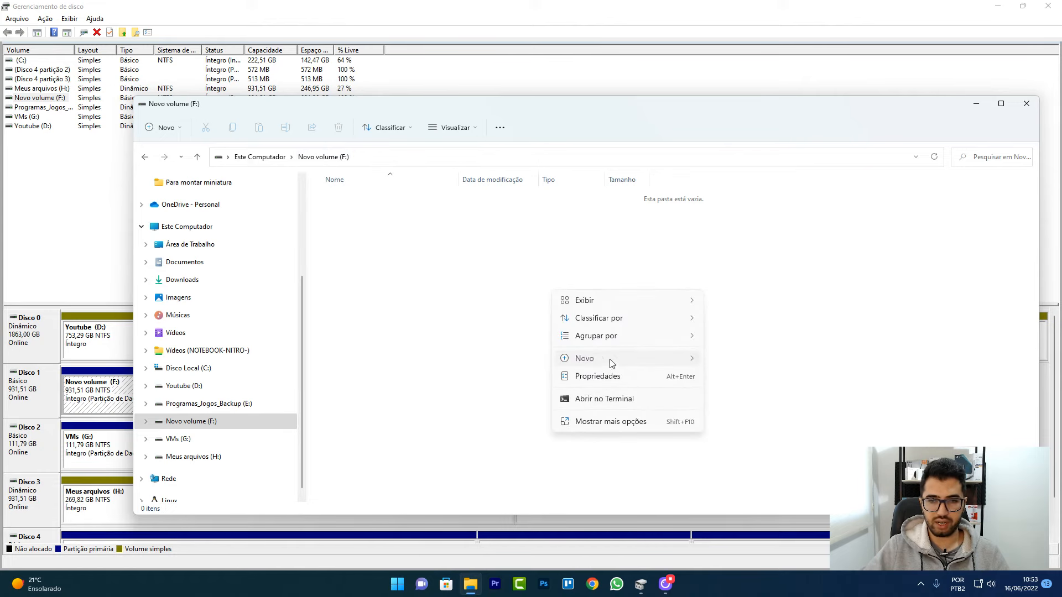
{"action": "mouse_move", "coordinate": [611, 360]}
{"action": "left_click", "coordinate": [748, 361]}
{"action": "left_click", "coordinate": [64, 204]}
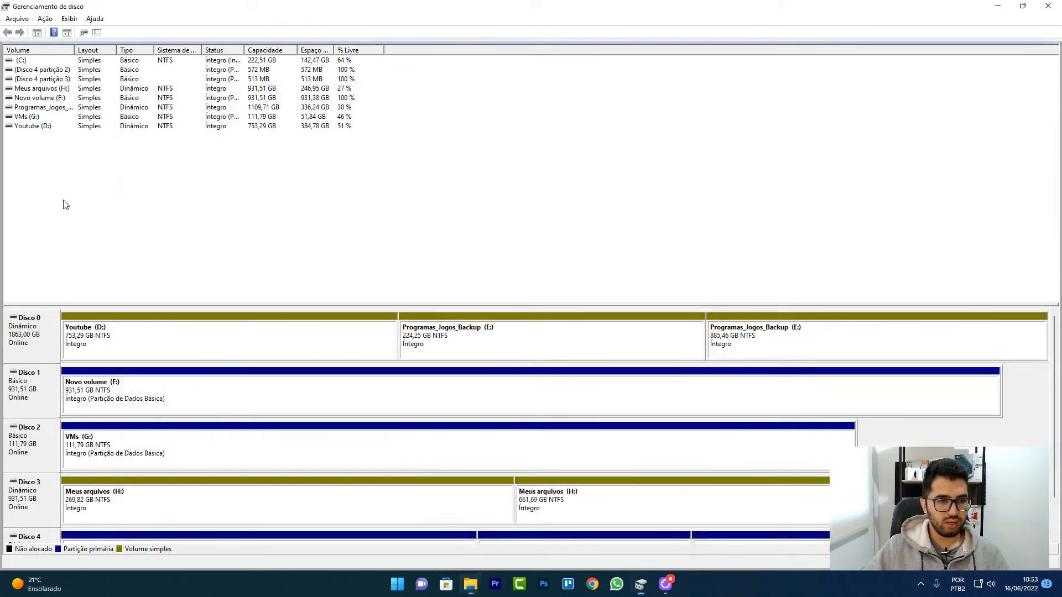
Step: Shrink Novo volume (F:) on Disco 1 by 200000 MB
{"action": "left_click", "coordinate": [155, 380]}
{"action": "right_click", "coordinate": [152, 394]}
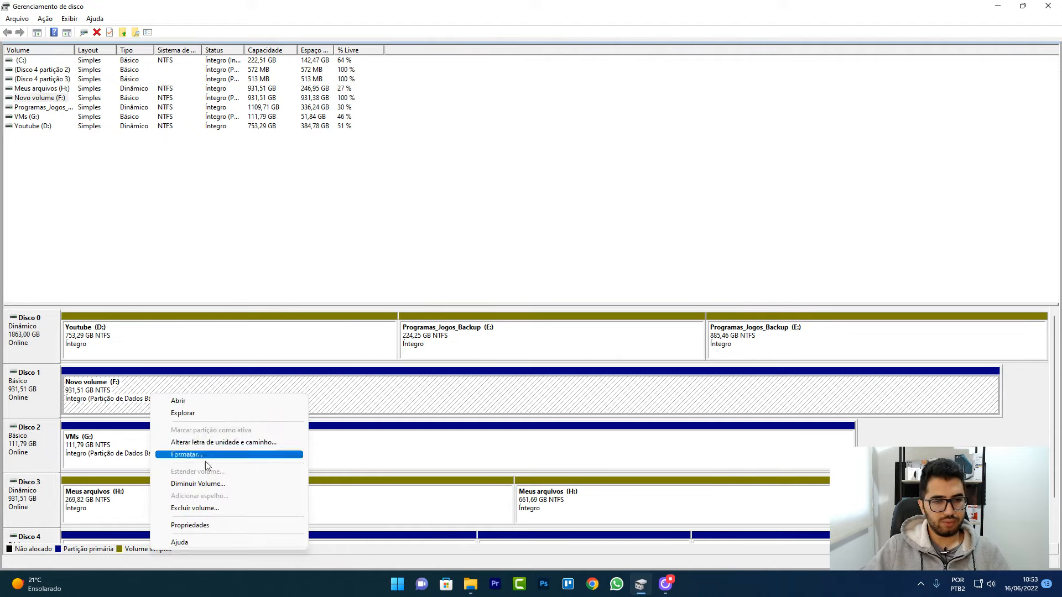
{"action": "left_click", "coordinate": [204, 484]}
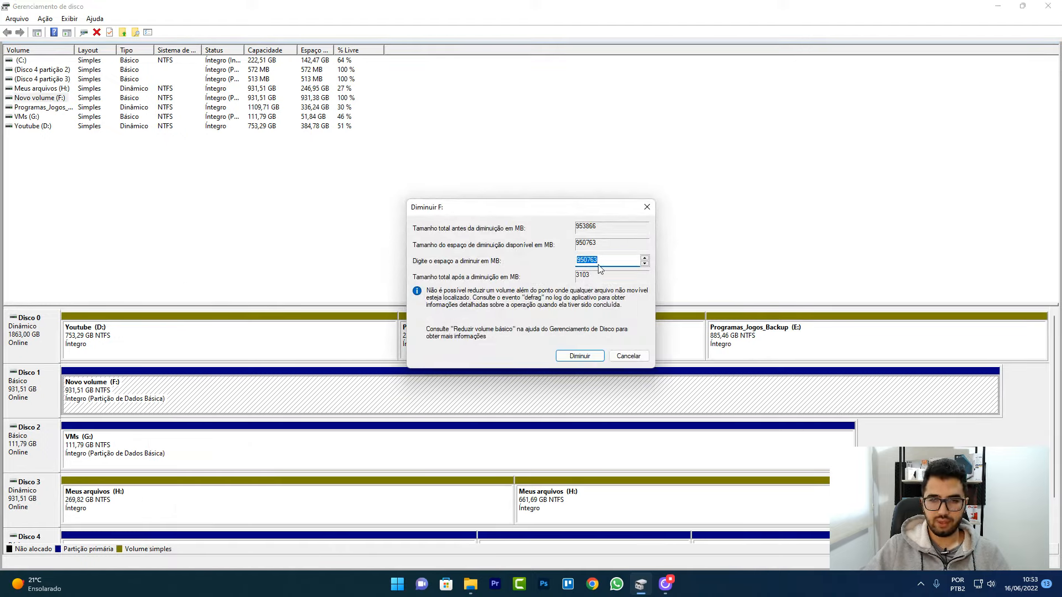
{"action": "type", "text": "2000"}
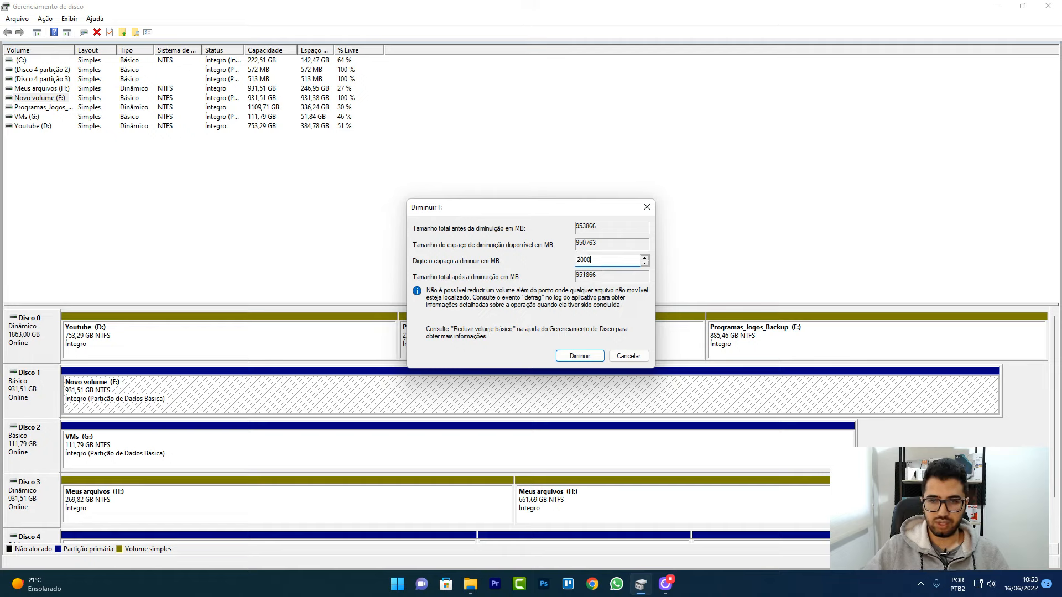
{"action": "type", "text": "00"}
{"action": "key", "text": "Return"}
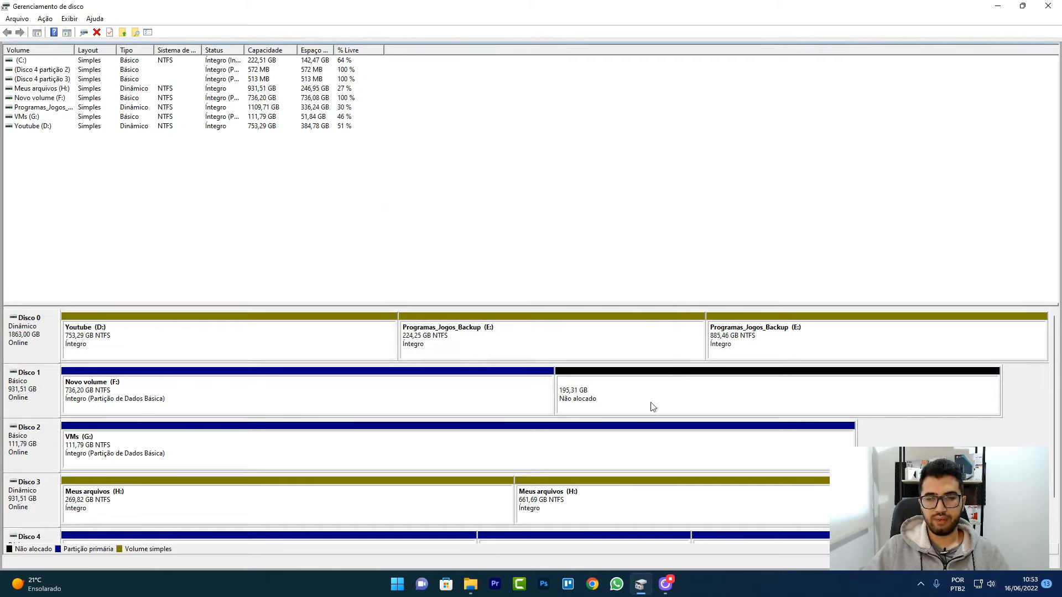
Step: Create a simple NTFS volume in the unallocated space of Disco 1, keeping the default settings and the label Novo volume
{"action": "right_click", "coordinate": [653, 407]}
{"action": "left_click", "coordinate": [672, 410]}
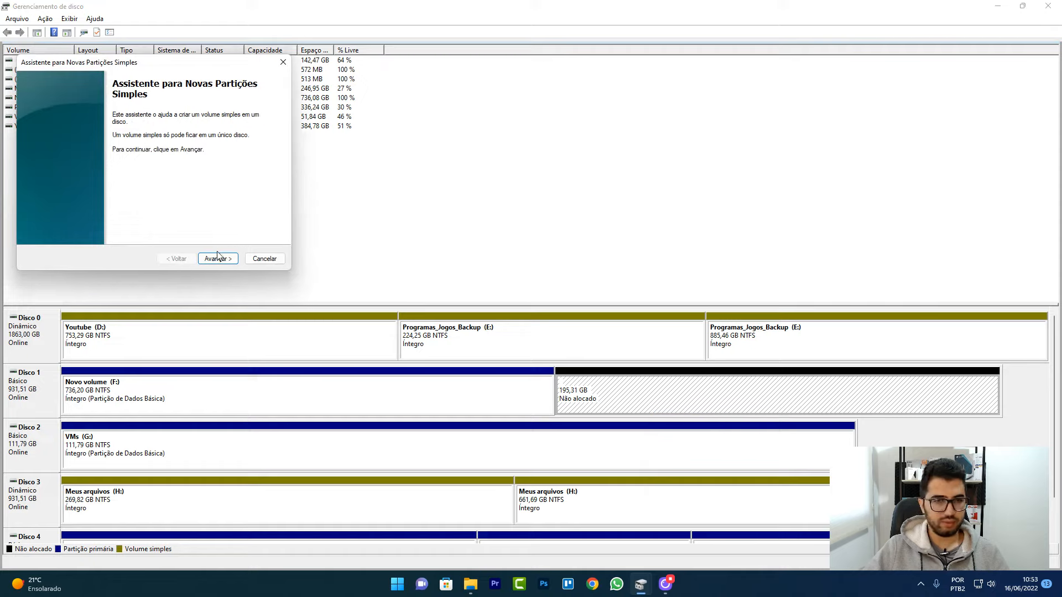
{"action": "left_click", "coordinate": [218, 259]}
{"action": "left_click", "coordinate": [219, 258]}
{"action": "left_click", "coordinate": [220, 259]}
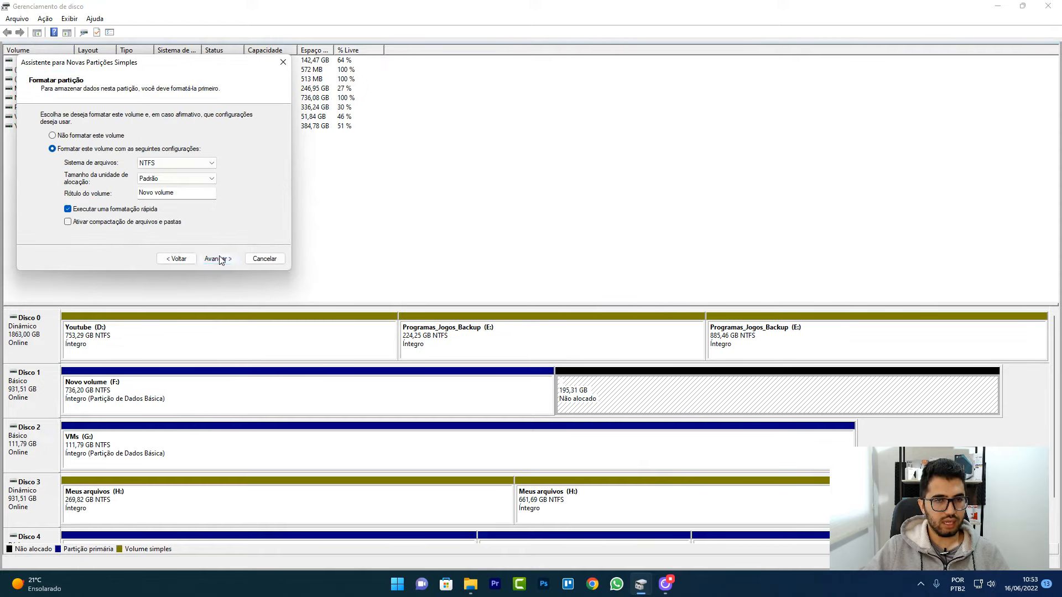
{"action": "left_click", "coordinate": [220, 259]}
{"action": "left_click", "coordinate": [218, 259]}
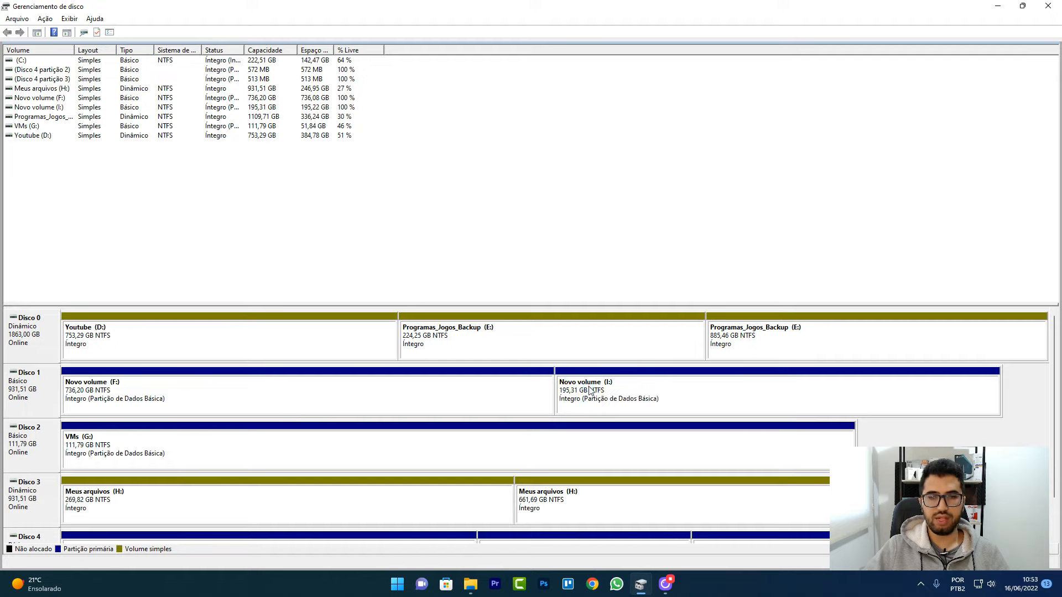
Step: Shrink Novo volume (F:) on Disco 1 by a further 250000 MB
{"action": "right_click", "coordinate": [493, 390]}
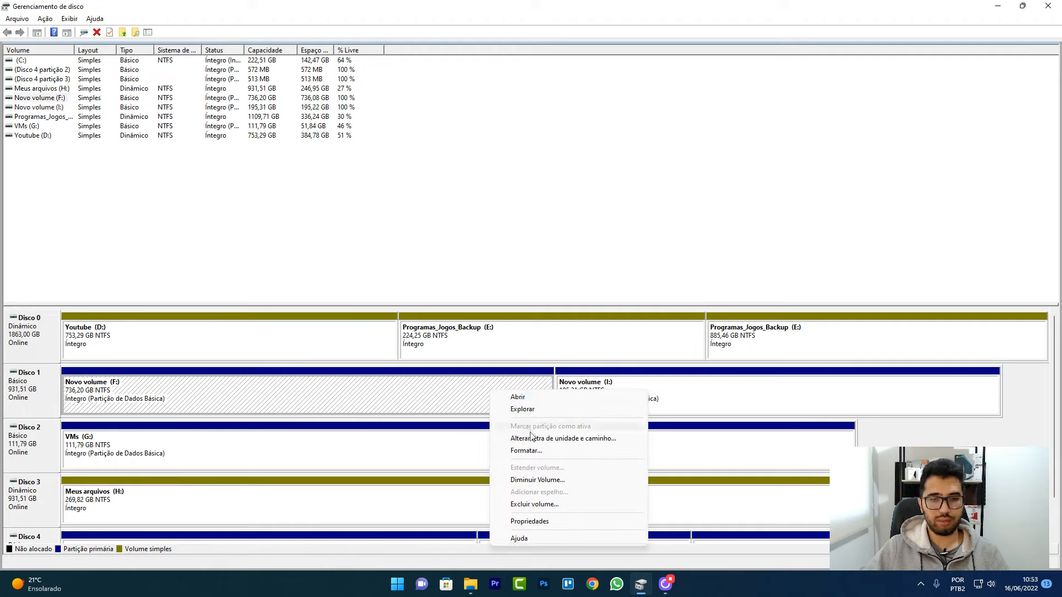
{"action": "left_click", "coordinate": [537, 479]}
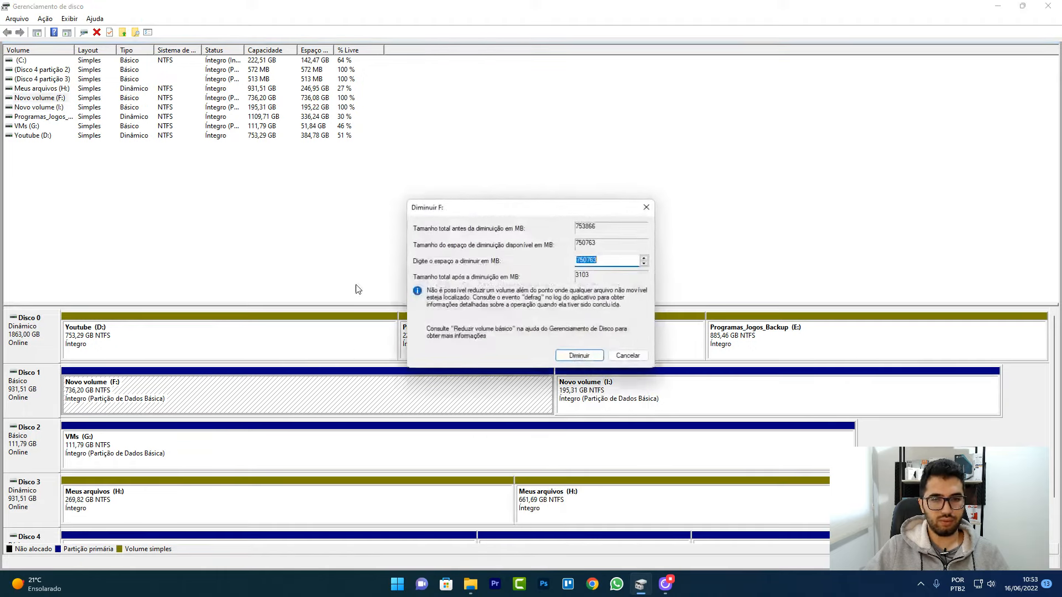
{"action": "type", "text": "100000"}
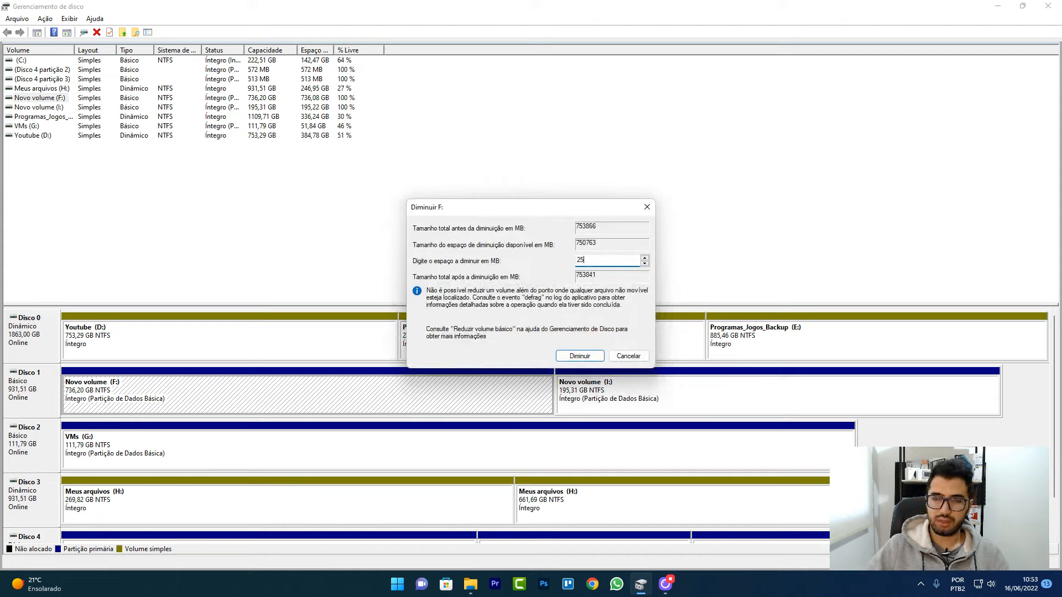
{"action": "key", "text": "Return"}
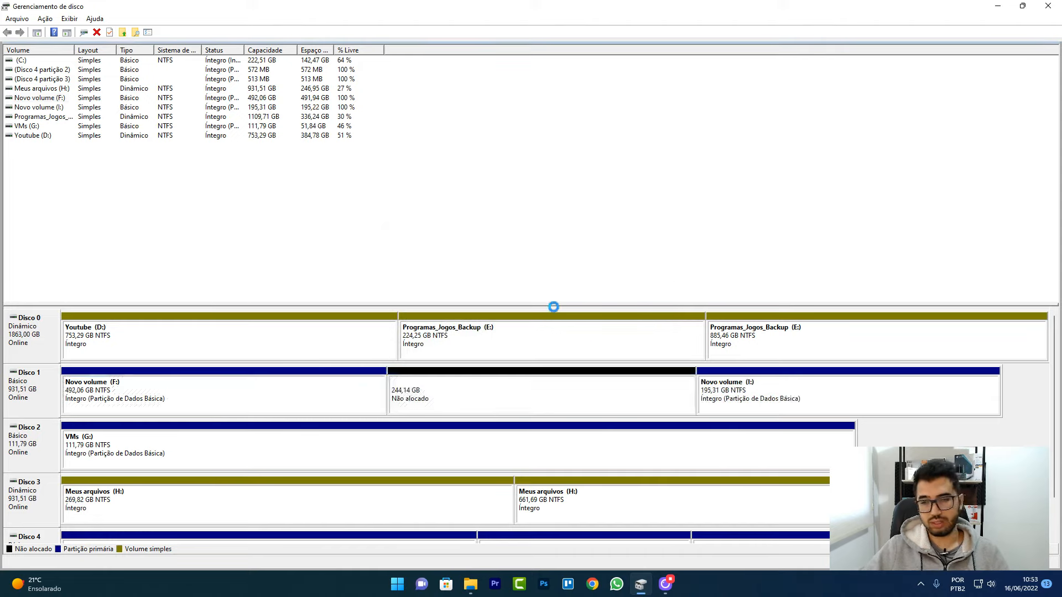
Step: Create a simple NTFS volume with drive letter J in the unallocated space between volumes F: and I:, keeping the defaults
{"action": "right_click", "coordinate": [617, 382]}
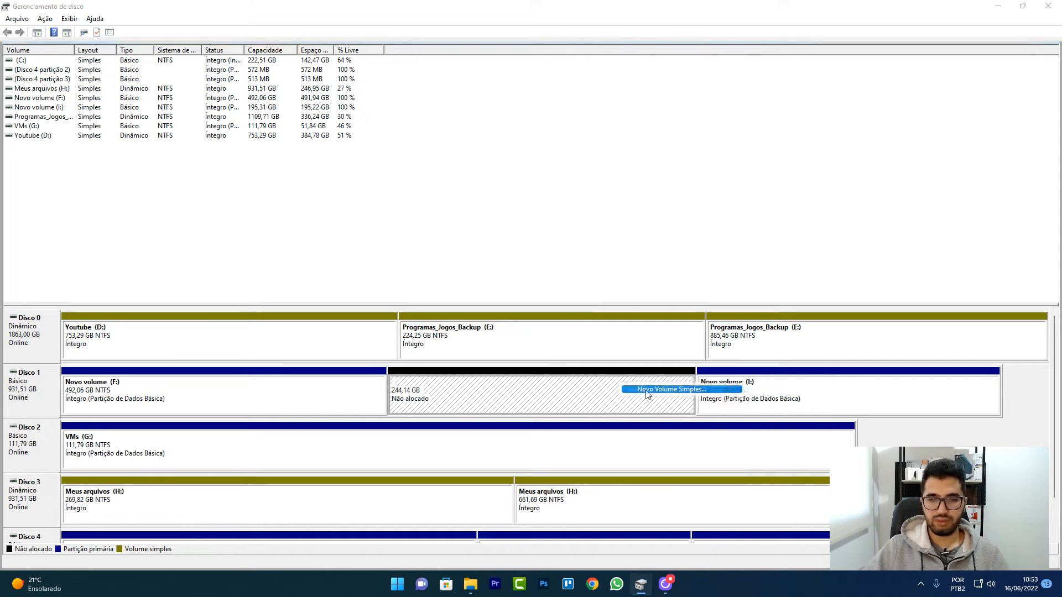
{"action": "left_click", "coordinate": [658, 389]}
{"action": "left_click", "coordinate": [230, 258]}
{"action": "left_click", "coordinate": [230, 259]}
{"action": "left_click", "coordinate": [230, 259]}
{"action": "left_click", "coordinate": [230, 259]}
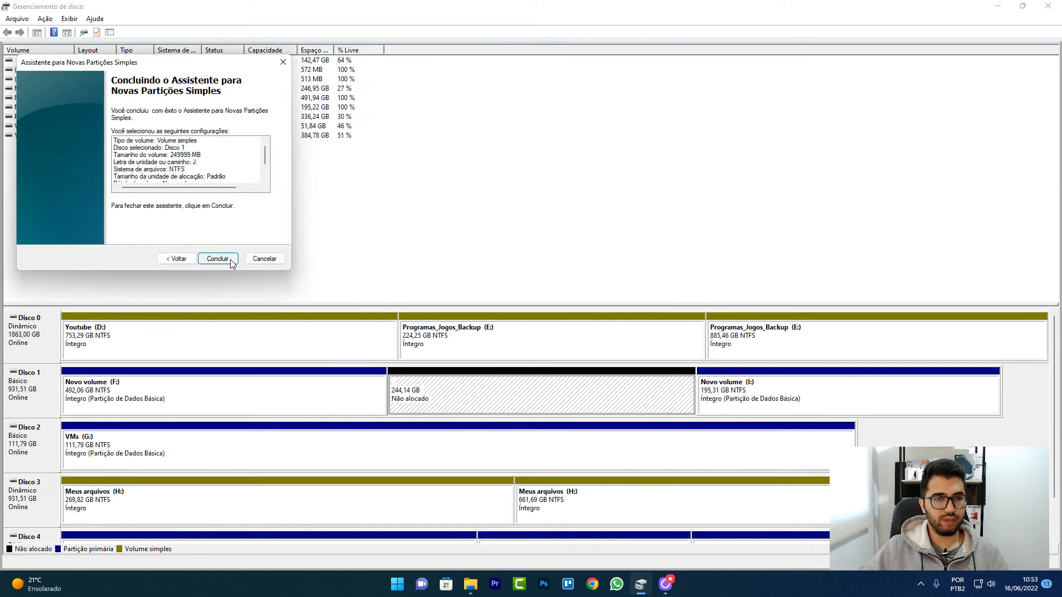
{"action": "left_click", "coordinate": [224, 259]}
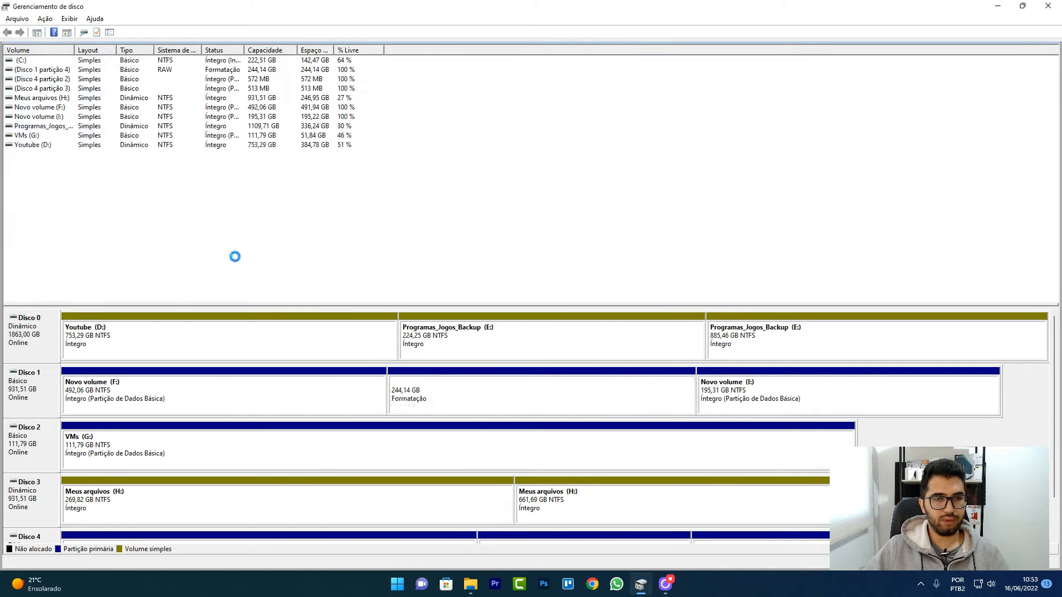
{"action": "left_click", "coordinate": [308, 399]}
{"action": "left_click", "coordinate": [428, 407]}
{"action": "left_click", "coordinate": [739, 411]}
{"action": "left_click", "coordinate": [343, 394]}
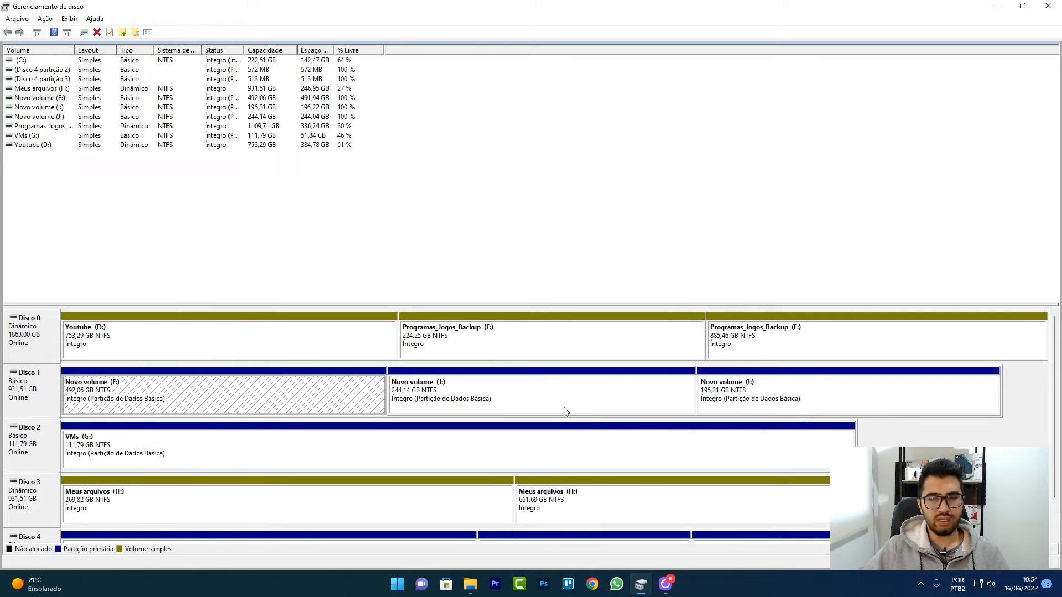
Step: Delete the simple volume Novo volume (I:) on Disco 1 and accept the loss of its data
{"action": "right_click", "coordinate": [719, 403]}
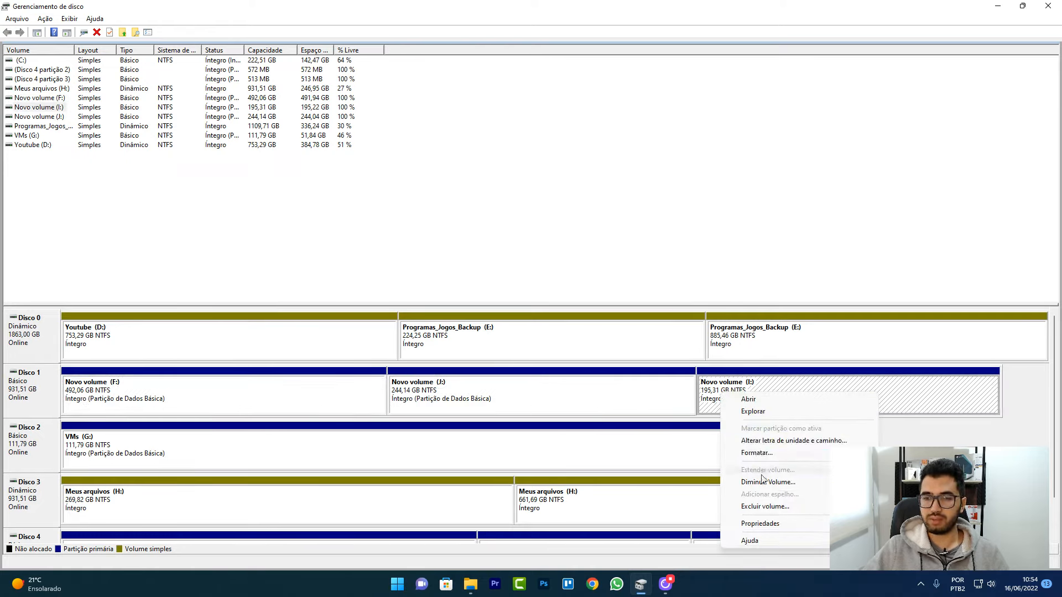
{"action": "left_click", "coordinate": [764, 506]}
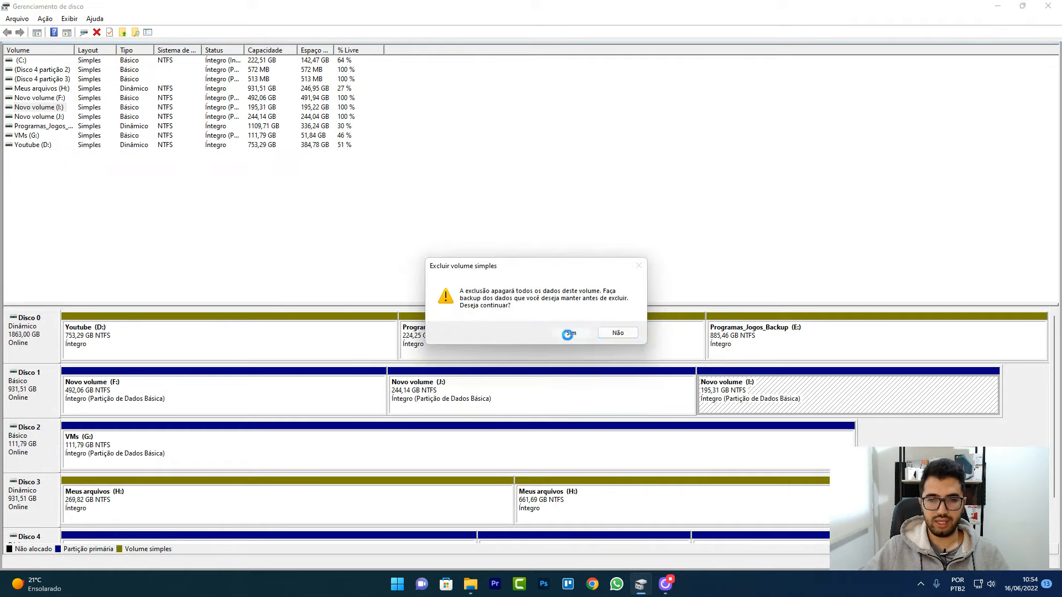
{"action": "left_click", "coordinate": [570, 333]}
Step: Extend Novo volume (J:) on Disco 1 by 200001 MB, using all of the adjacent unallocated space
{"action": "left_click", "coordinate": [546, 384]}
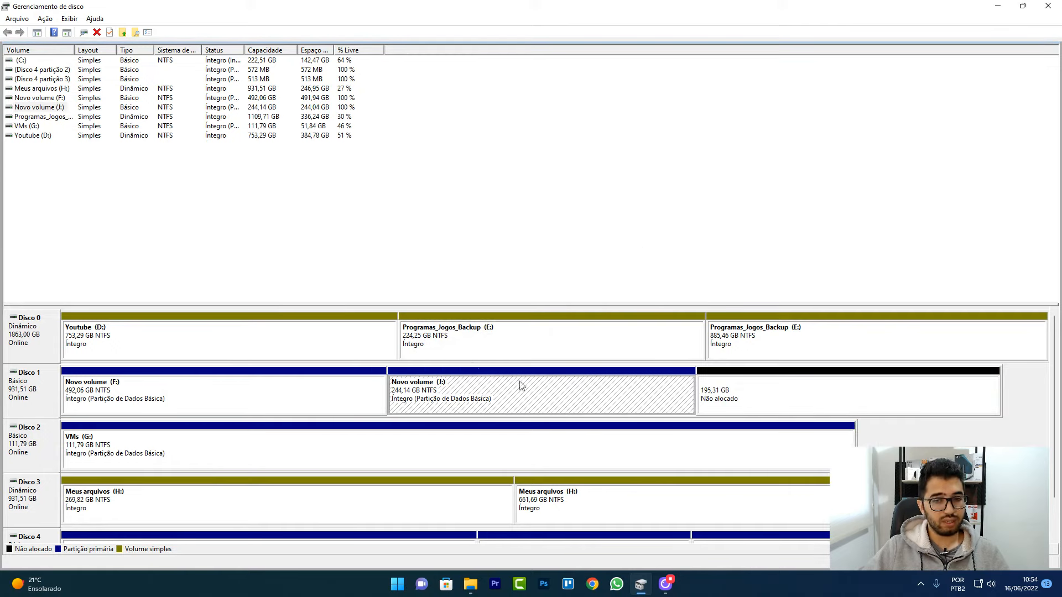
{"action": "right_click", "coordinate": [519, 388]}
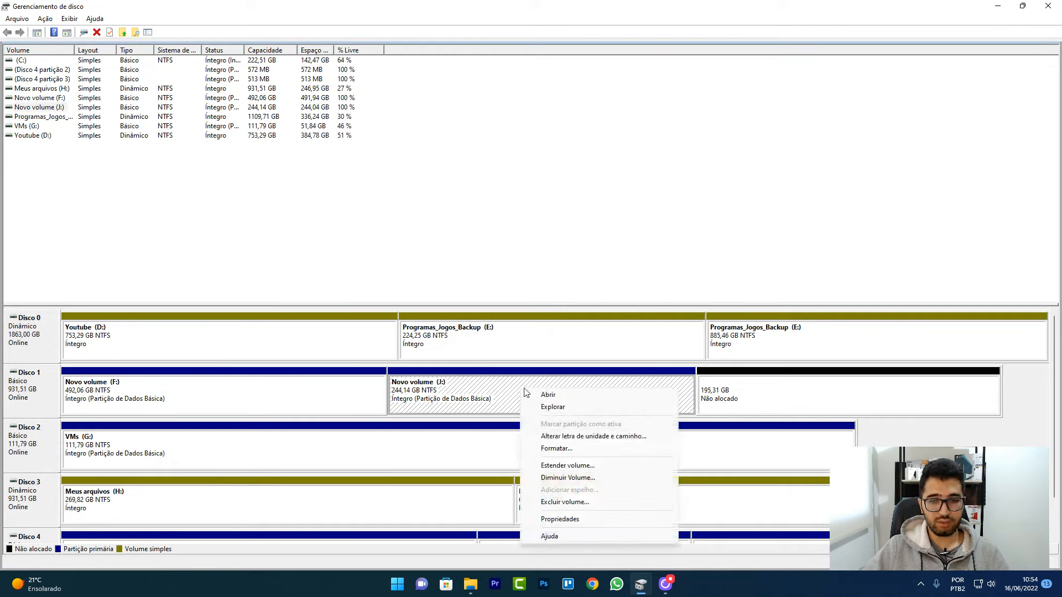
{"action": "left_click", "coordinate": [569, 466]}
{"action": "left_click", "coordinate": [217, 267]}
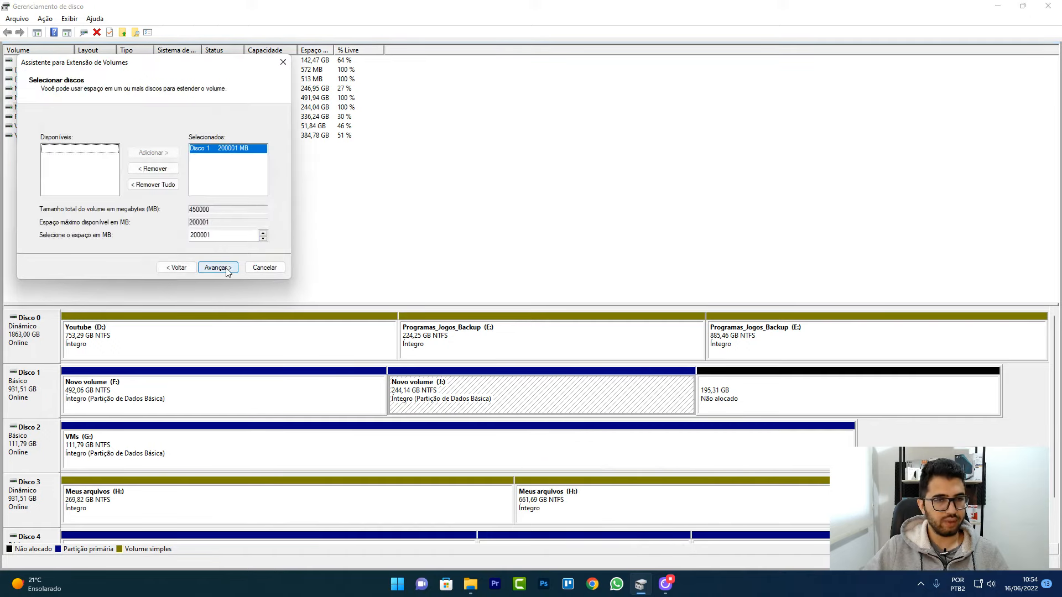
{"action": "left_click", "coordinate": [217, 268]}
{"action": "left_click", "coordinate": [217, 267]}
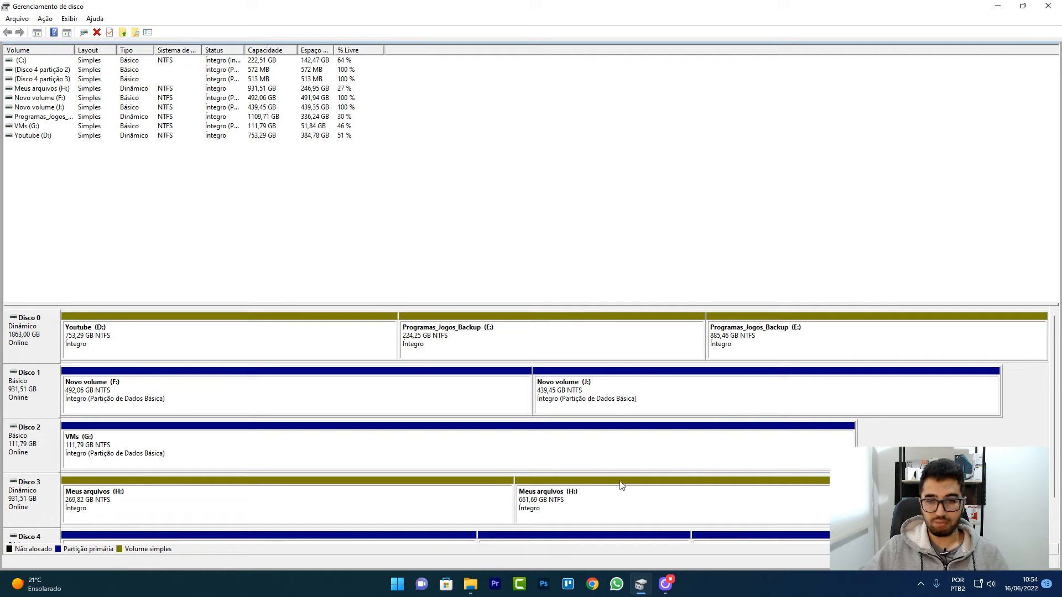
Step: Shrink Novo volume (F:) on Disco 1 by 300000 MB
{"action": "left_click", "coordinate": [592, 402]}
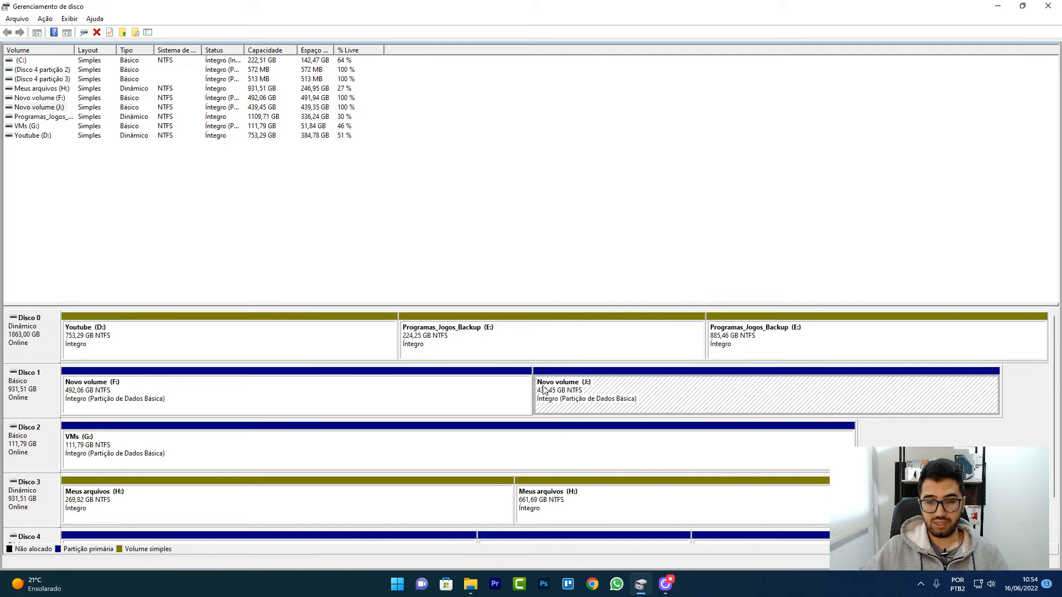
{"action": "left_click", "coordinate": [460, 379]}
{"action": "right_click", "coordinate": [495, 394]}
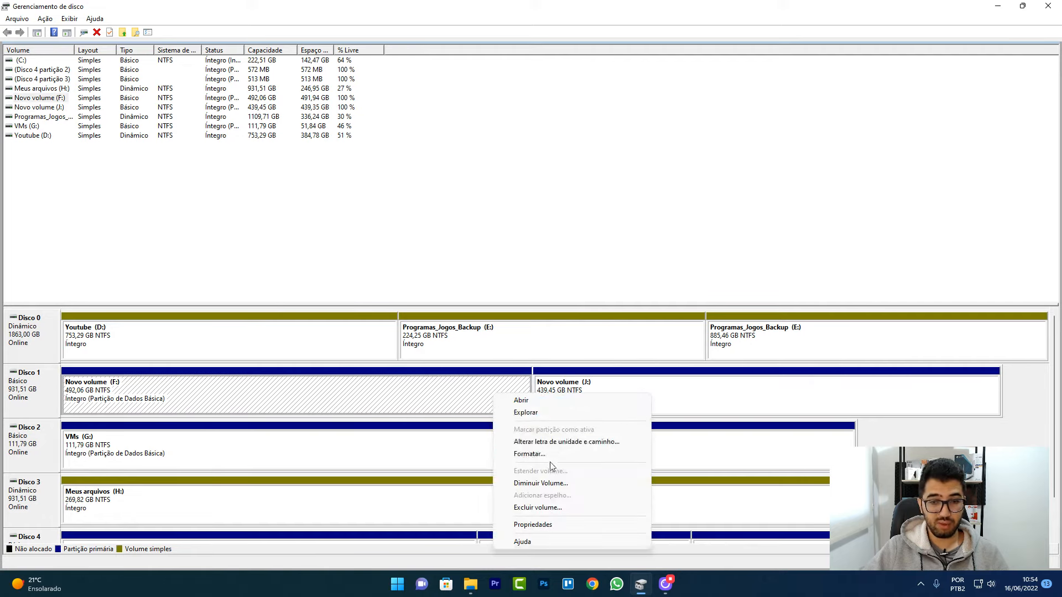
{"action": "left_click", "coordinate": [553, 483]}
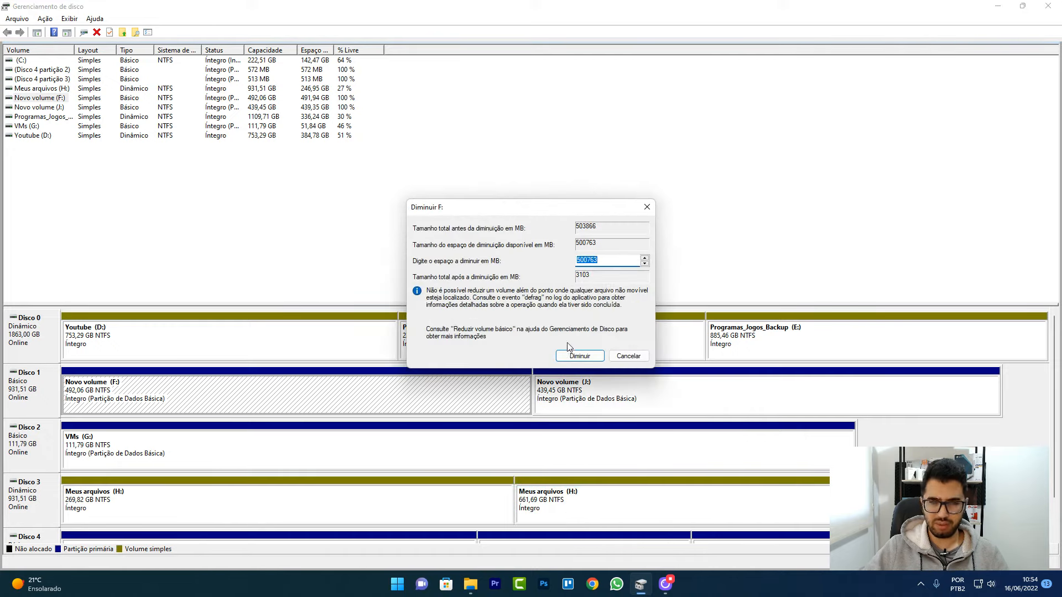
{"action": "type", "text": "3000"}
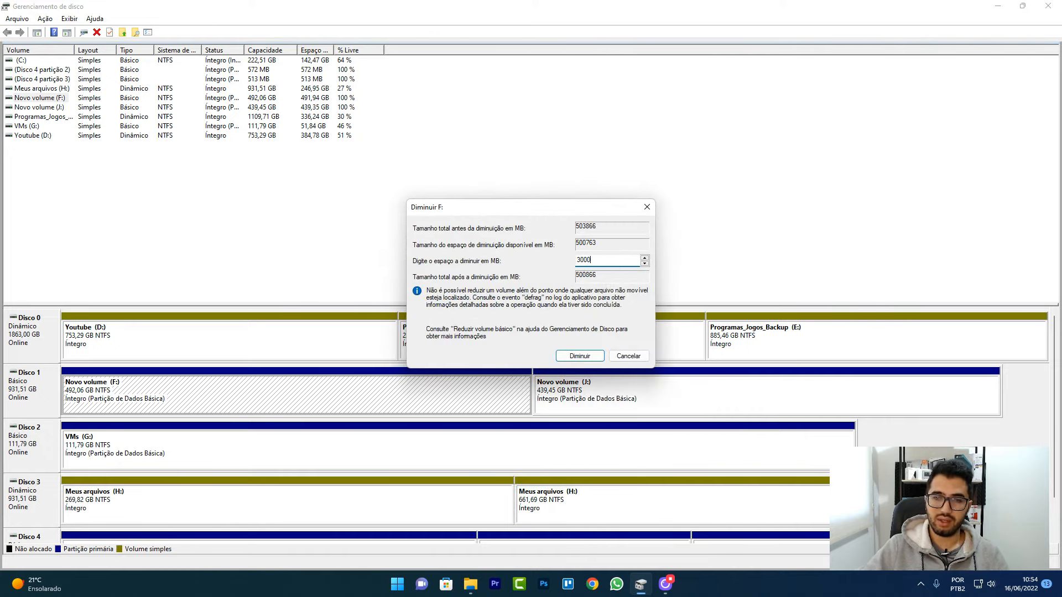
{"action": "type", "text": "00"}
{"action": "left_click", "coordinate": [580, 356]}
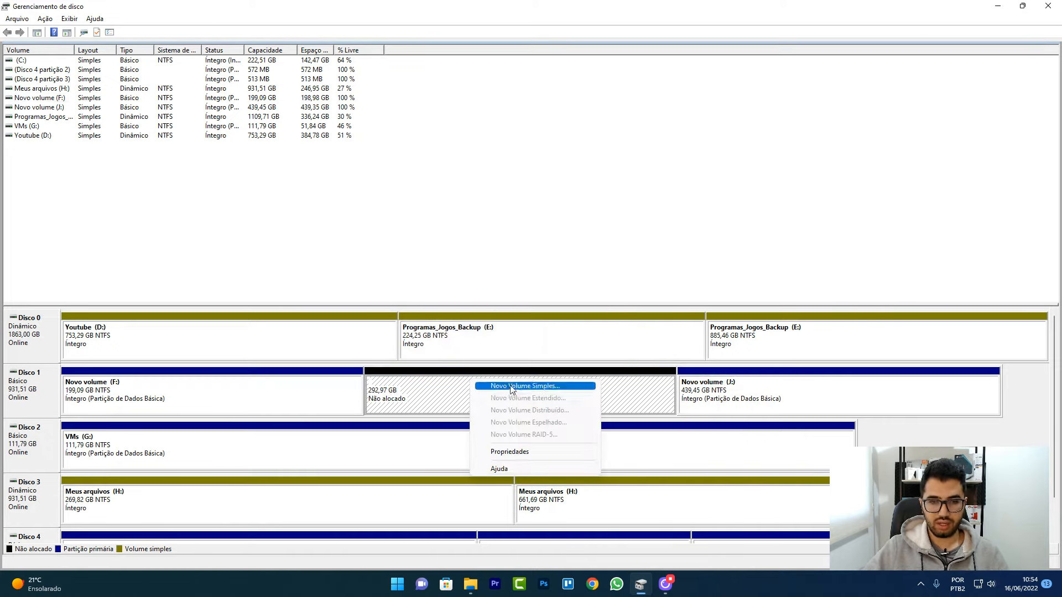
Step: Extend Novo volume (J:) into the unallocated space between F: and J:, accepting the conversion of Disco 1 to a dynamic disk
{"action": "right_click", "coordinate": [783, 404]}
{"action": "left_click", "coordinate": [796, 479]}
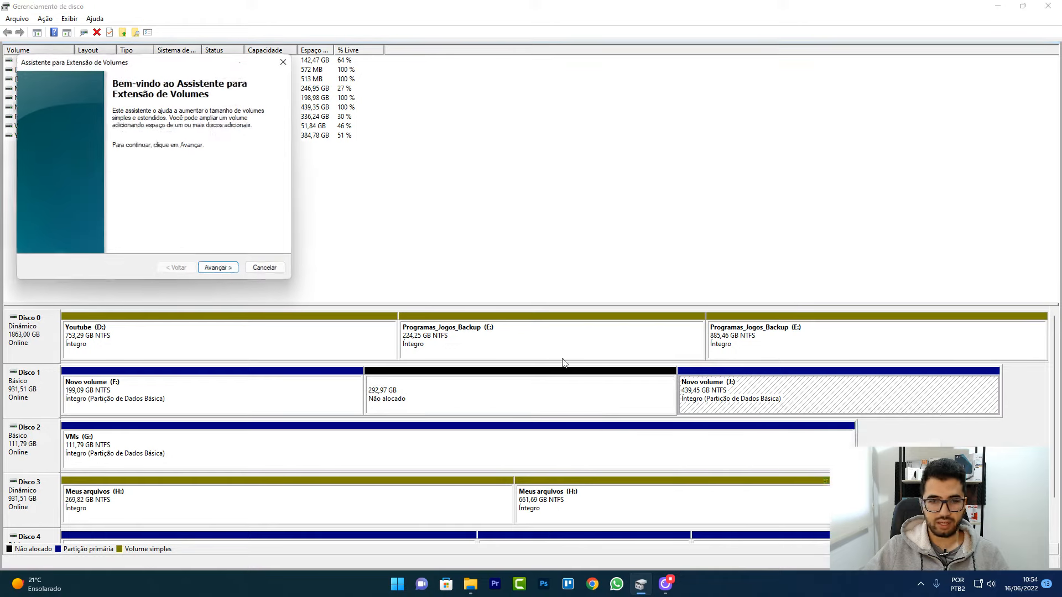
{"action": "left_click", "coordinate": [232, 270]}
{"action": "left_click", "coordinate": [230, 269]}
{"action": "left_click", "coordinate": [233, 270]}
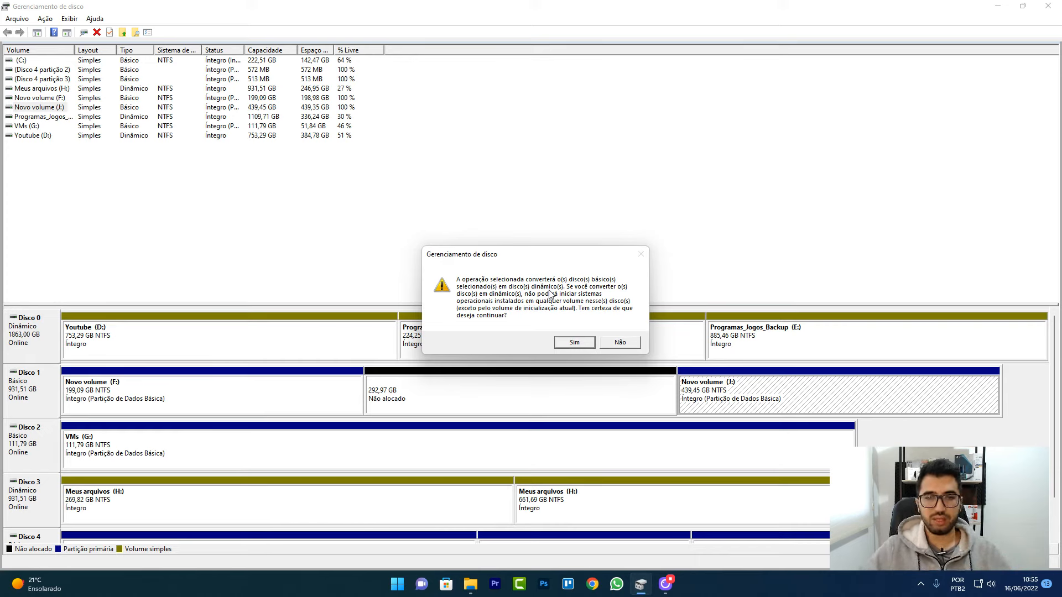
{"action": "left_click", "coordinate": [575, 343]}
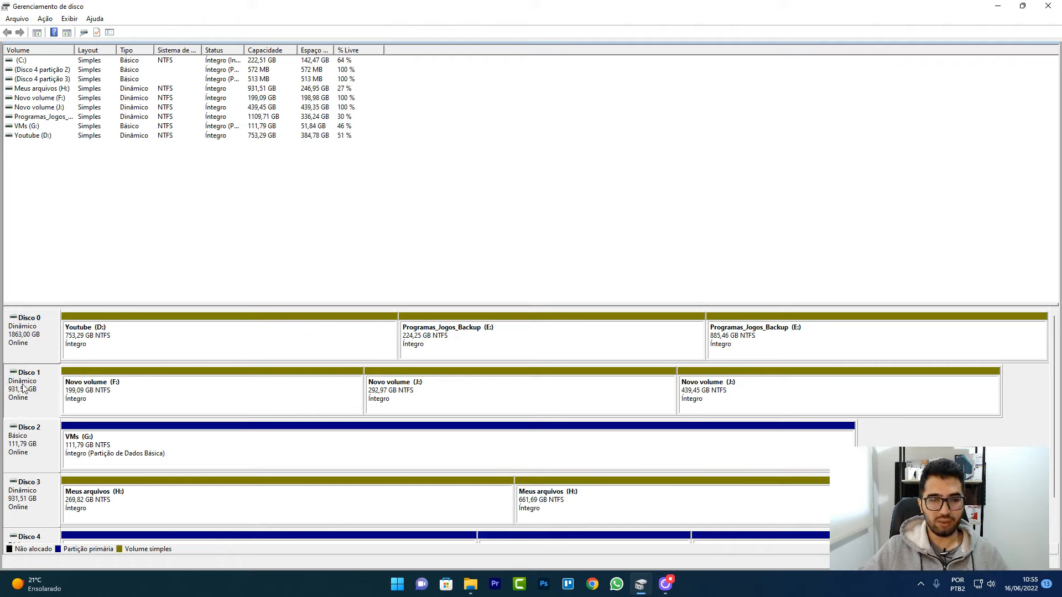
Step: Compare the F: and J: volumes on Disco 1 with the matching drives under Este Computador in File Explorer
{"action": "left_click", "coordinate": [244, 409]}
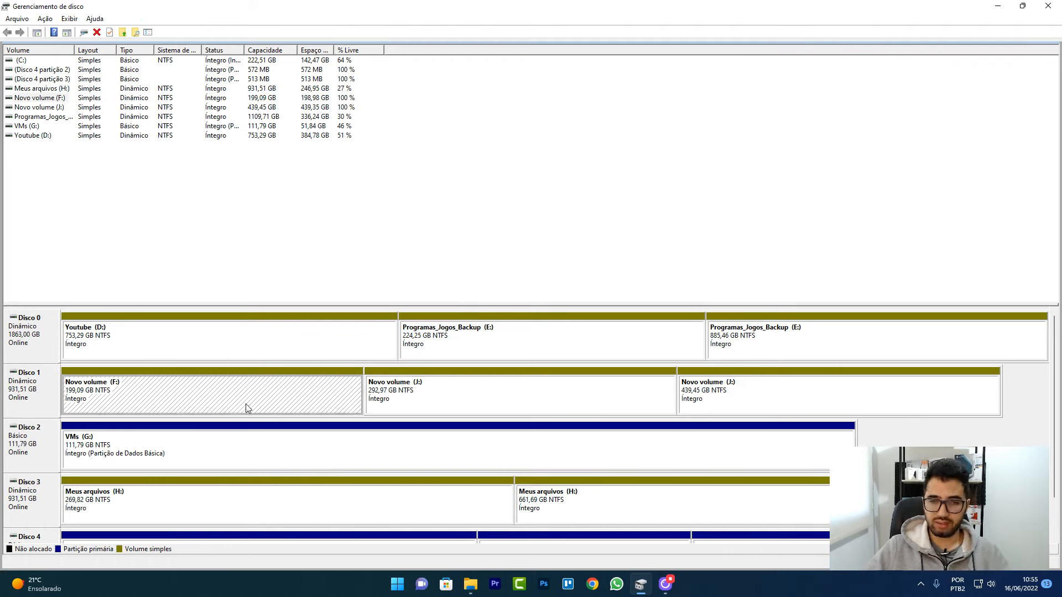
{"action": "left_click", "coordinate": [472, 412]}
{"action": "left_click", "coordinate": [713, 384]}
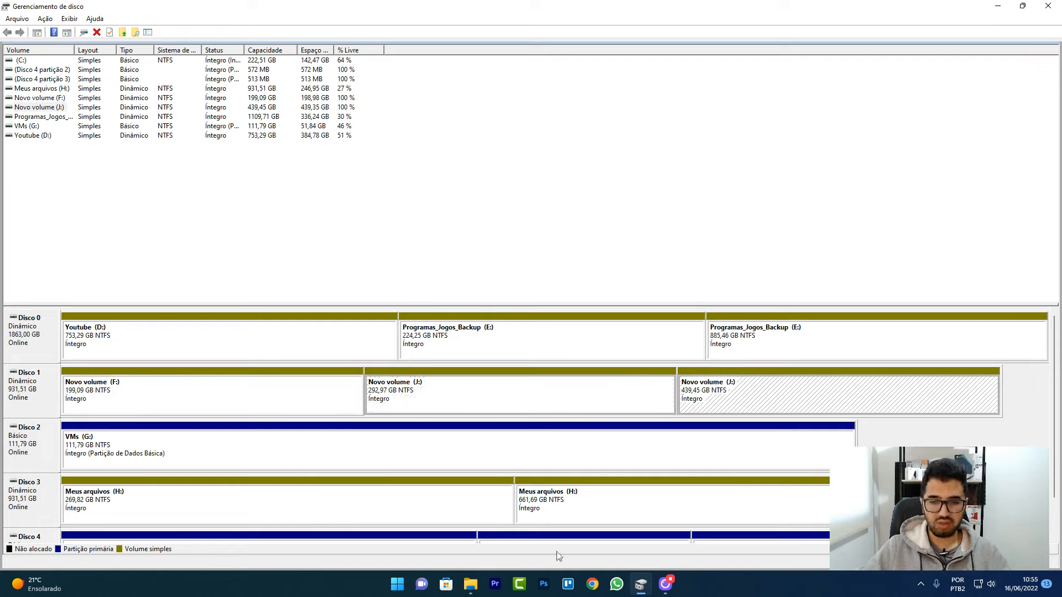
{"action": "left_click", "coordinate": [470, 579]}
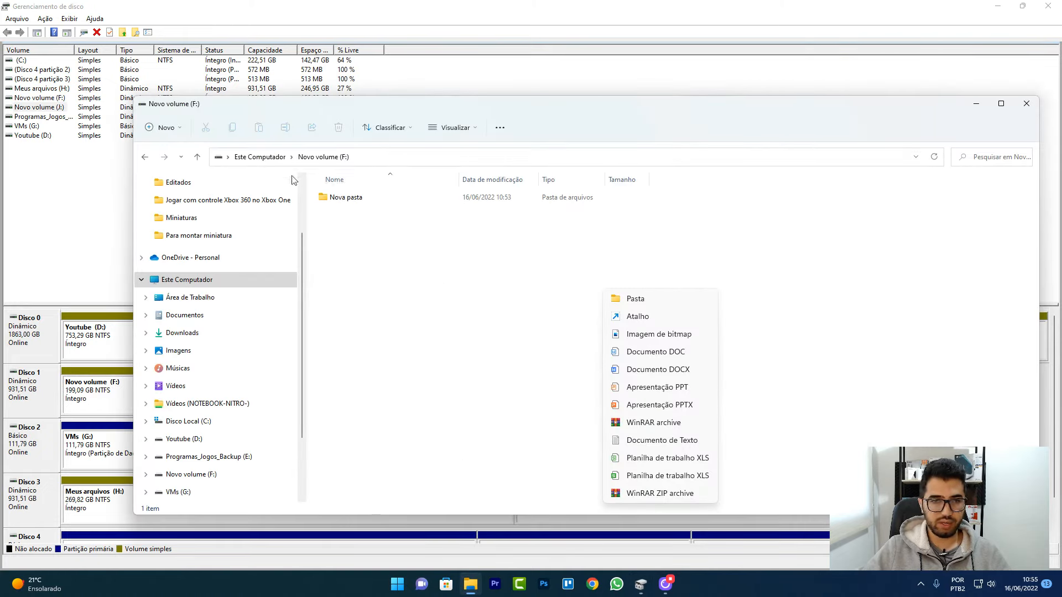
{"action": "left_click", "coordinate": [261, 158]}
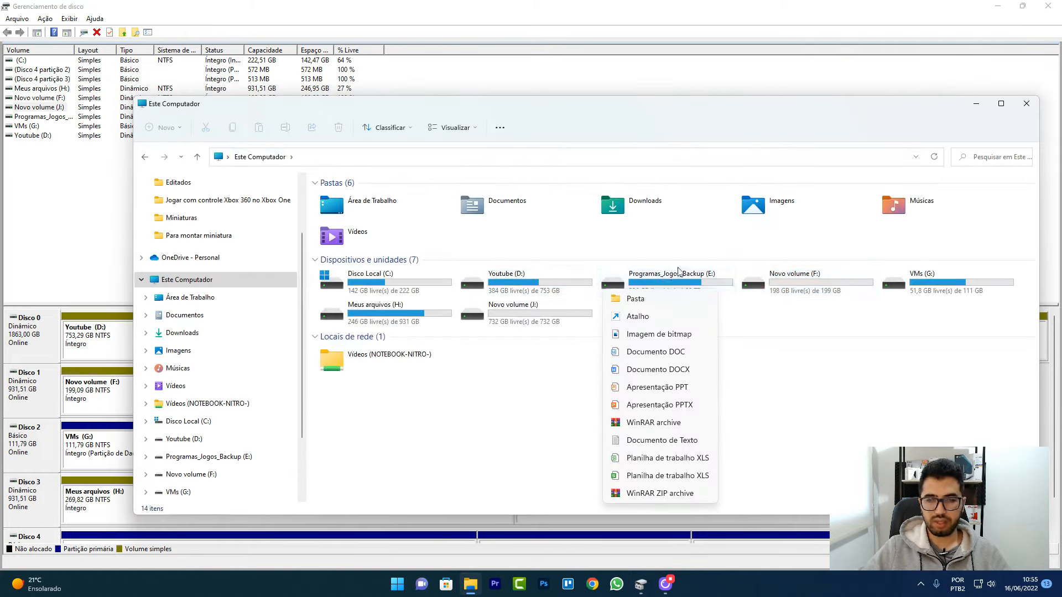
{"action": "left_click", "coordinate": [752, 285]}
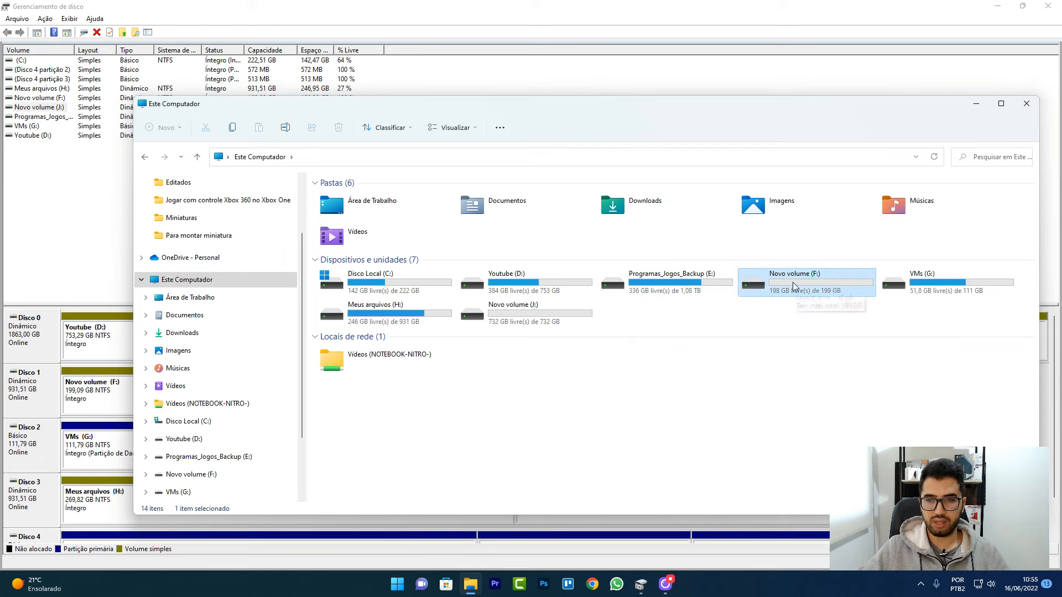
{"action": "left_click", "coordinate": [517, 313]}
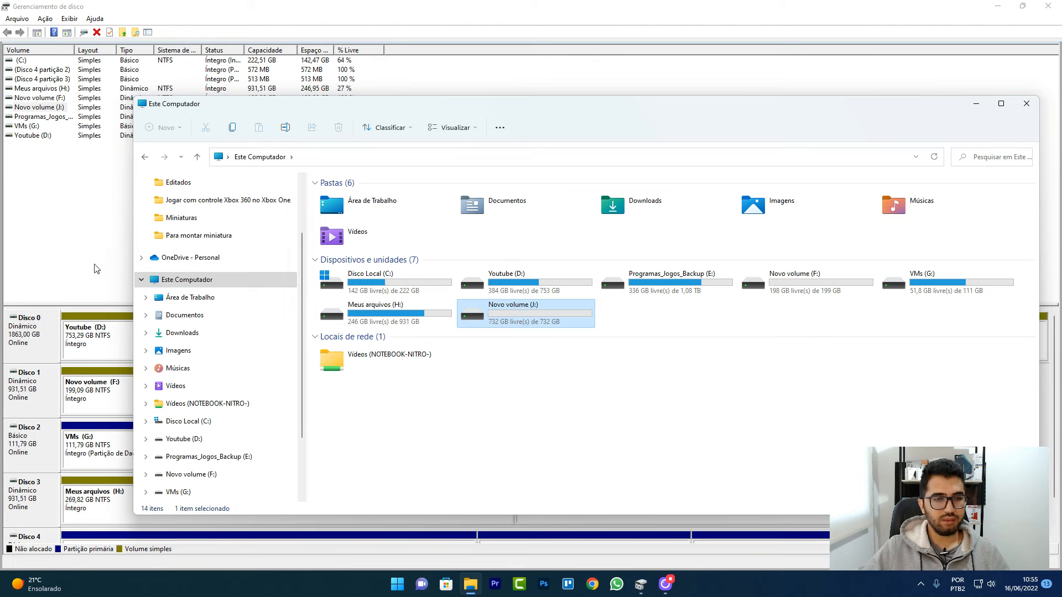
Step: Examine the contents of Novo volume (J:) and Novo volume (F:), and return to Disk Management
{"action": "double_click", "coordinate": [521, 320]}
{"action": "key", "text": "alt+Left"}
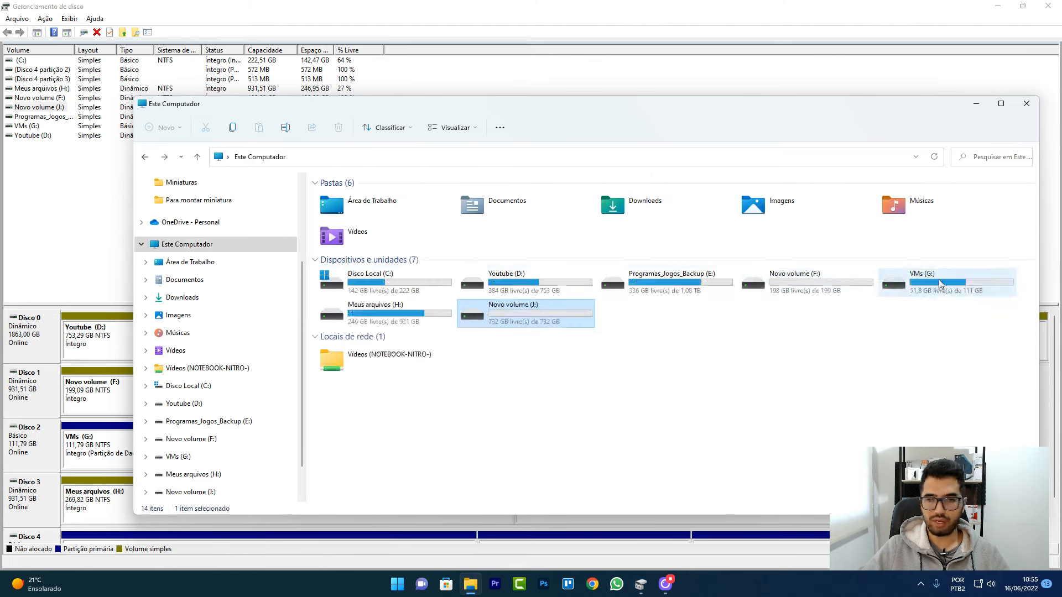
{"action": "left_click", "coordinate": [848, 279]}
{"action": "double_click", "coordinate": [849, 280]}
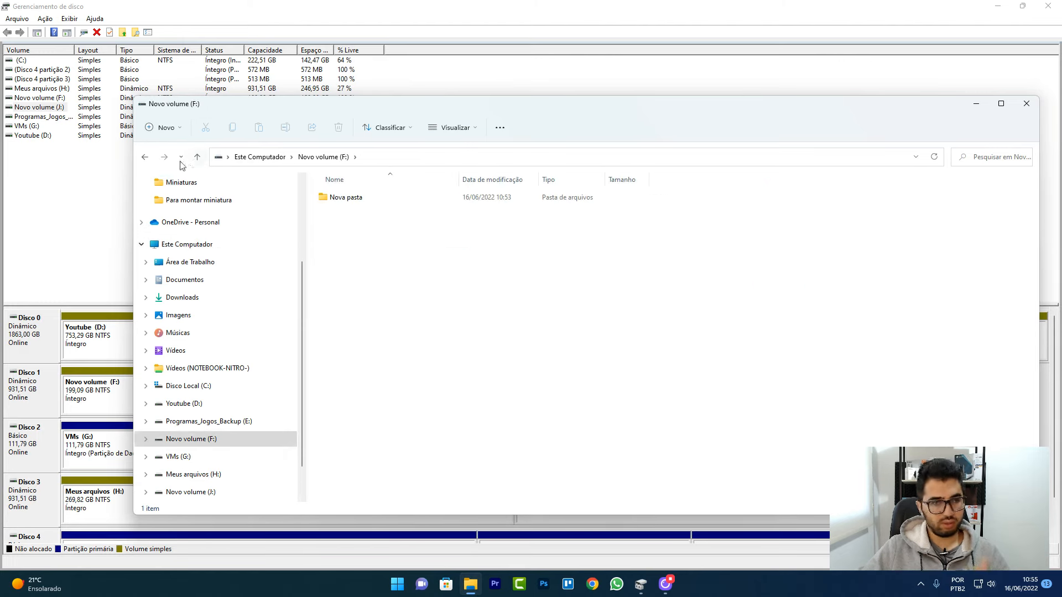
{"action": "left_click", "coordinate": [148, 160]}
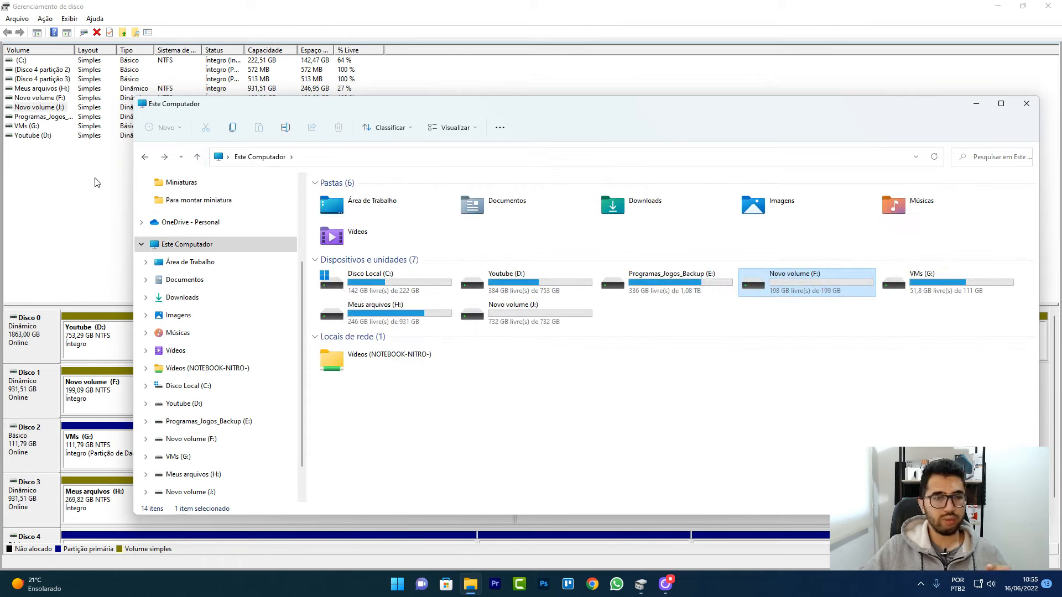
{"action": "left_click", "coordinate": [97, 186]}
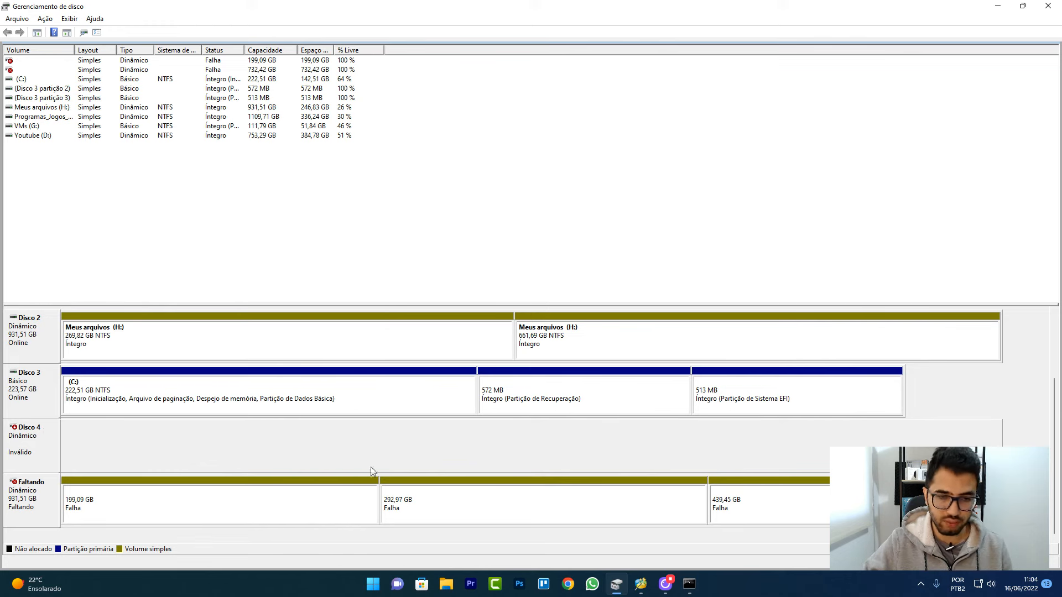
Step: Check in File Explorer which drives are listed under Este Computador, and minimize the window
{"action": "left_click", "coordinate": [449, 585]}
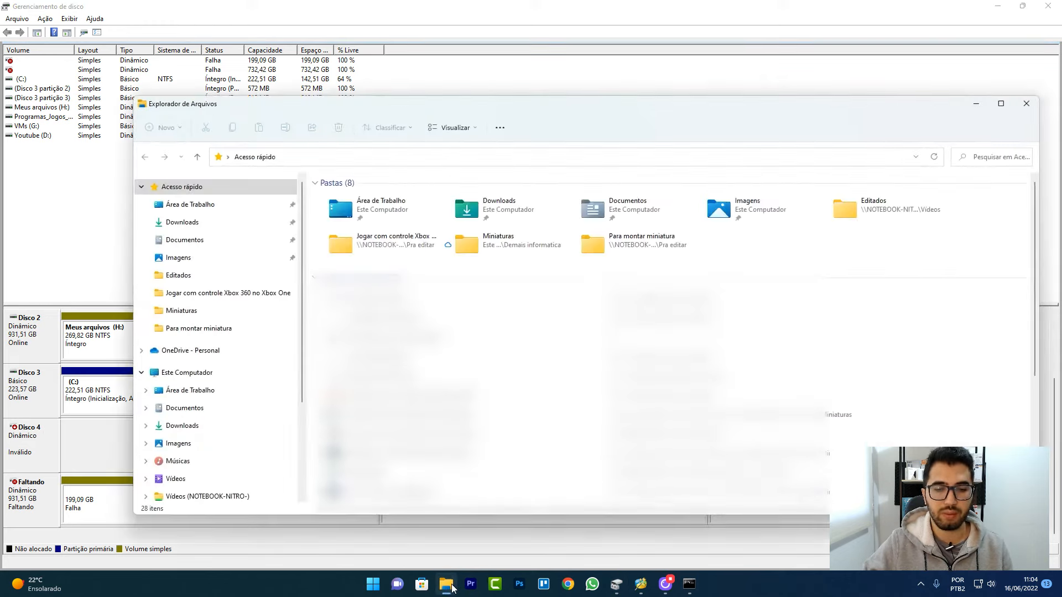
{"action": "left_click", "coordinate": [207, 376]}
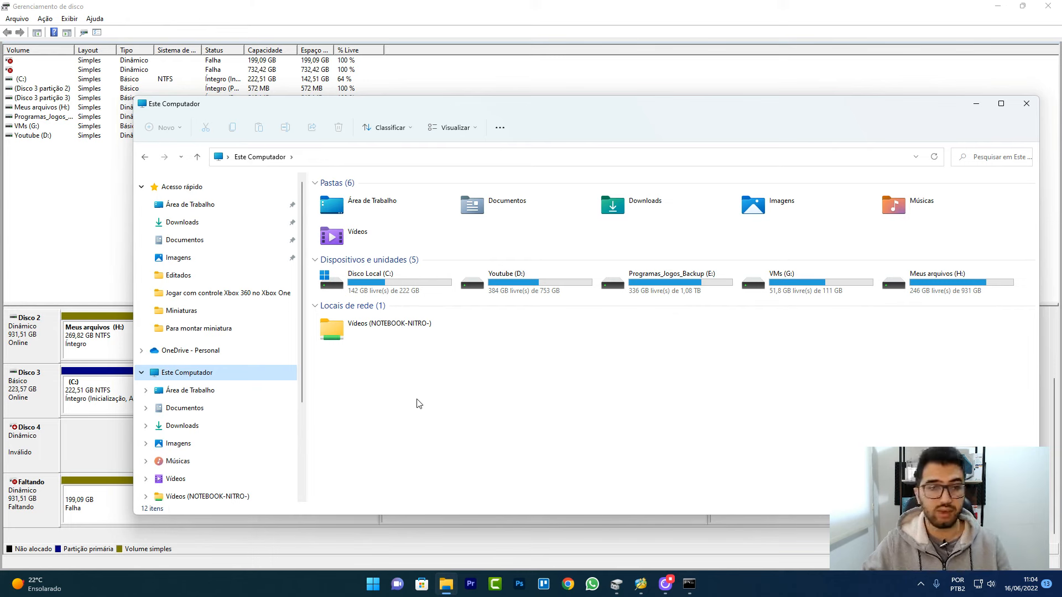
{"action": "left_click", "coordinate": [976, 109]}
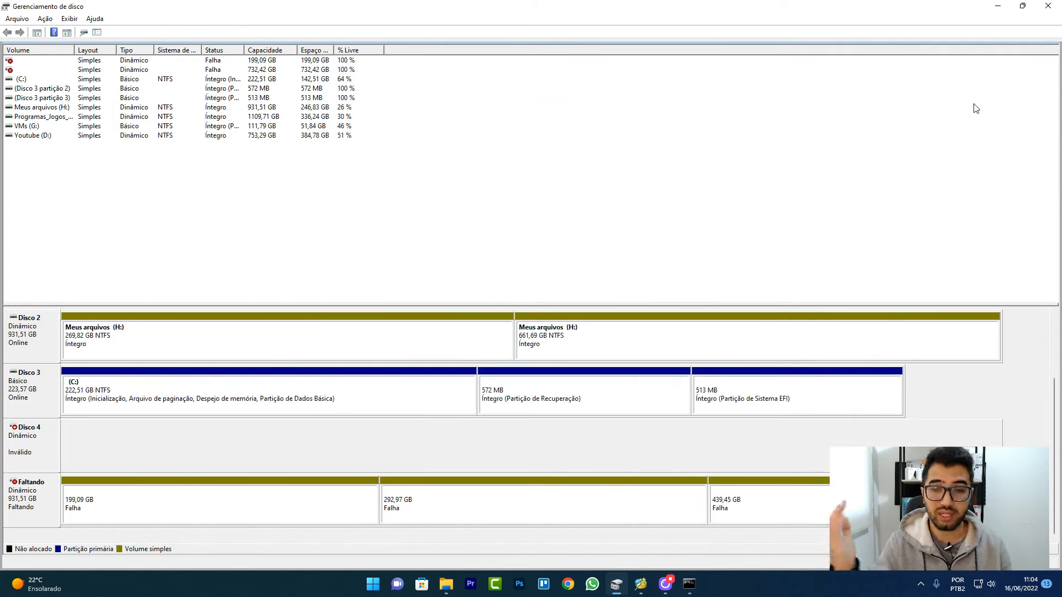